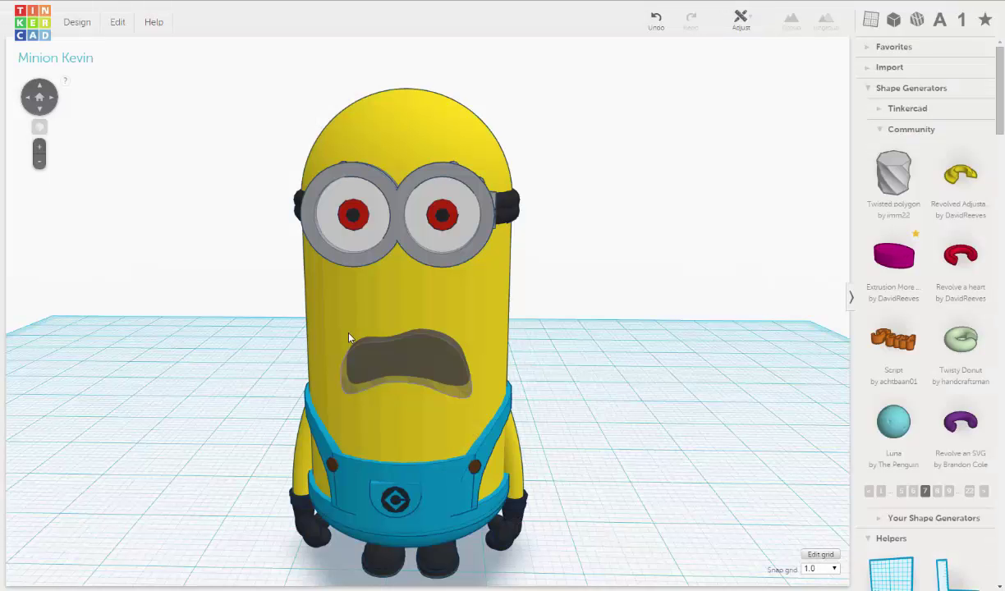
Ungroup the goggles and the nested group inside them to reach the separate eyes.
left_click(451, 214)
right_click_drag(446, 246, 414, 256)
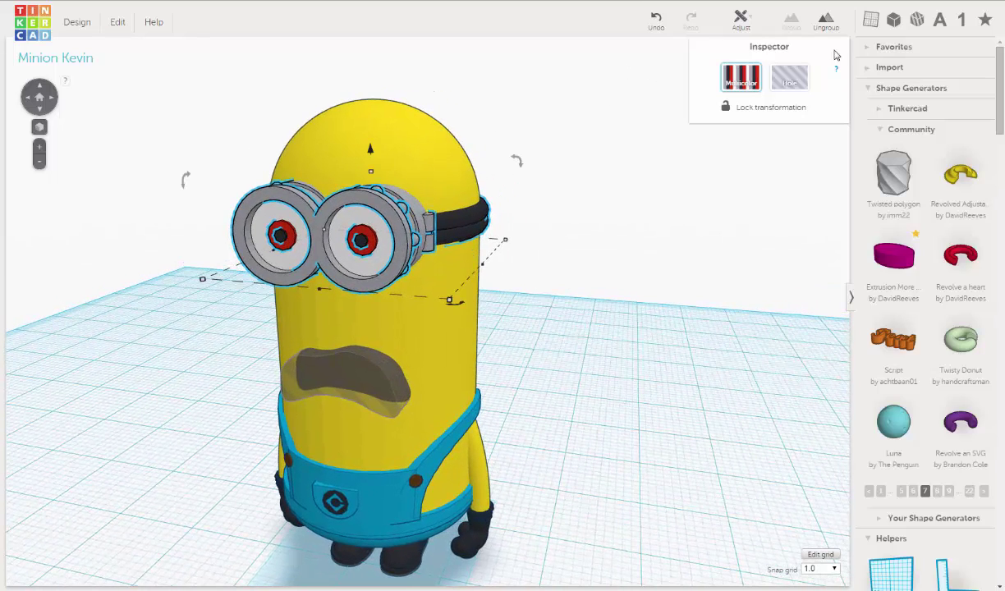
left_click(510, 186)
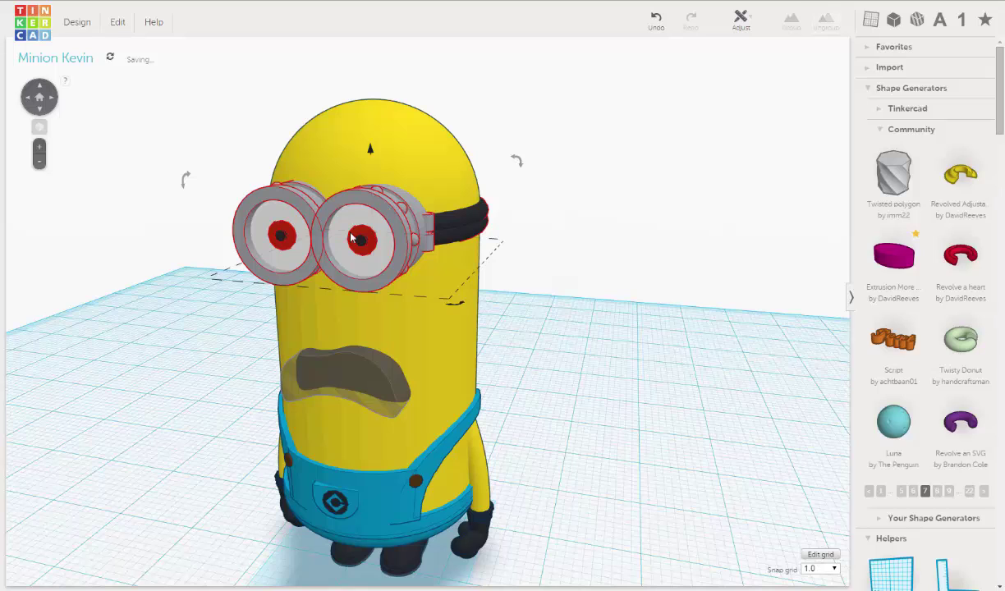
right_click_drag(521, 258, 427, 225)
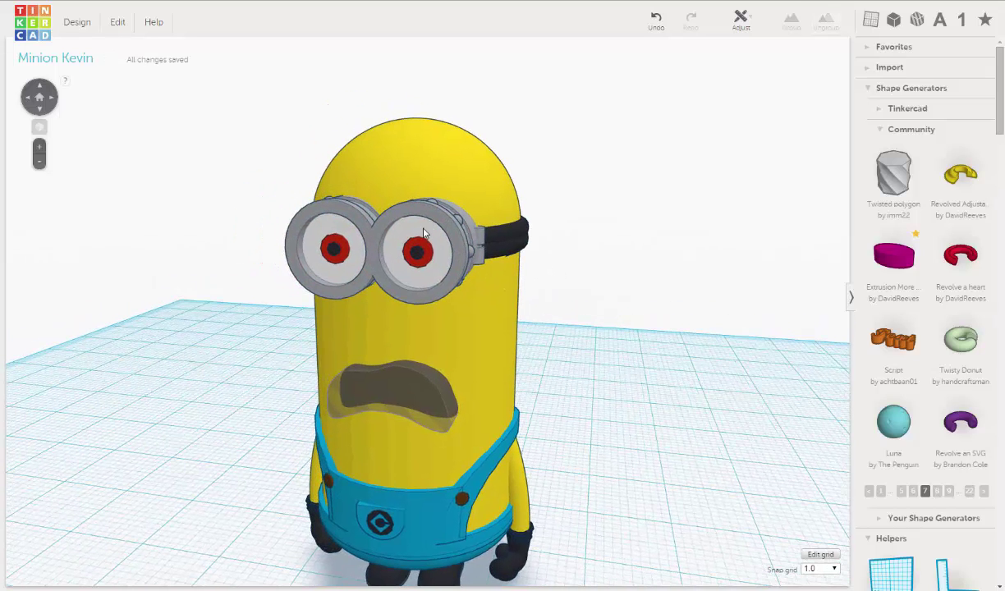
left_click(425, 234)
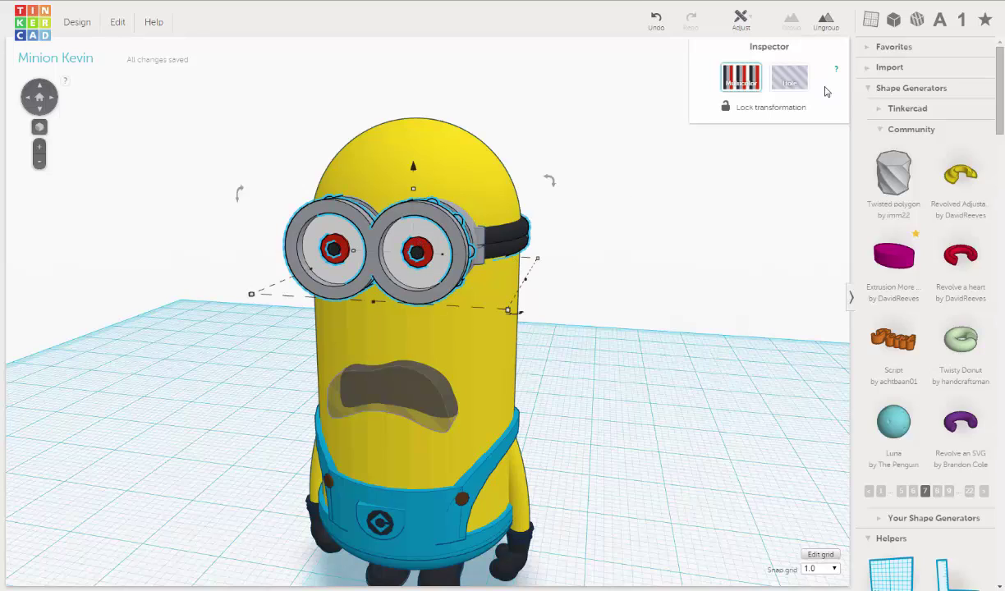
left_click(824, 27)
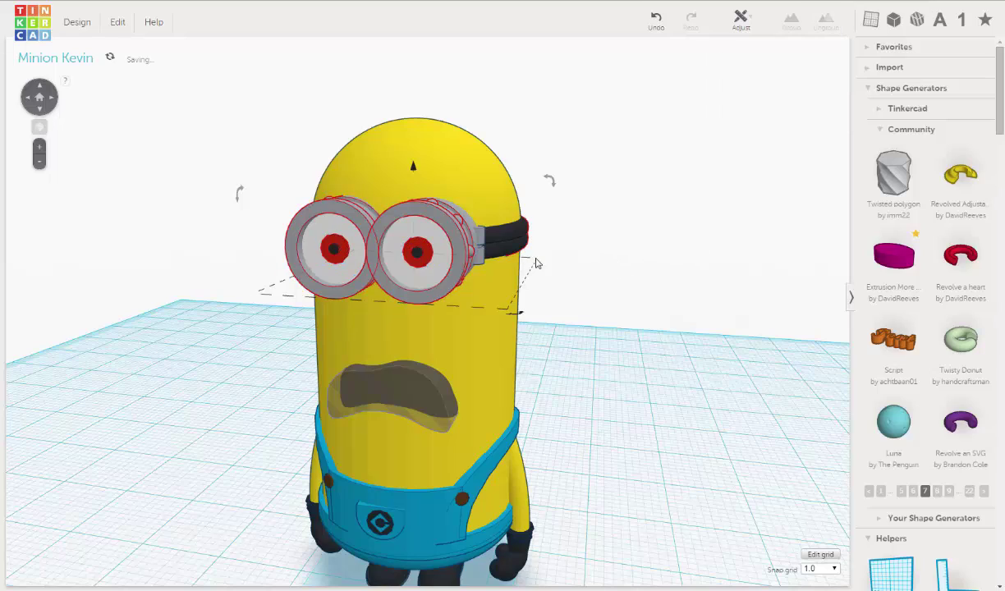
Ungroup the parts of the minion's left eye.
left_click(430, 237)
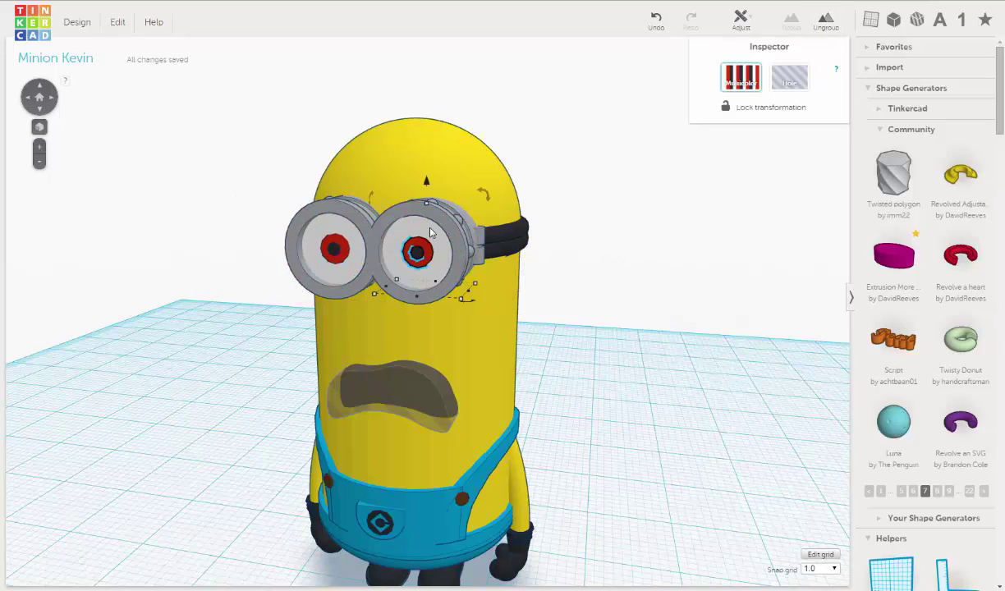
right_click_drag(430, 232, 469, 221)
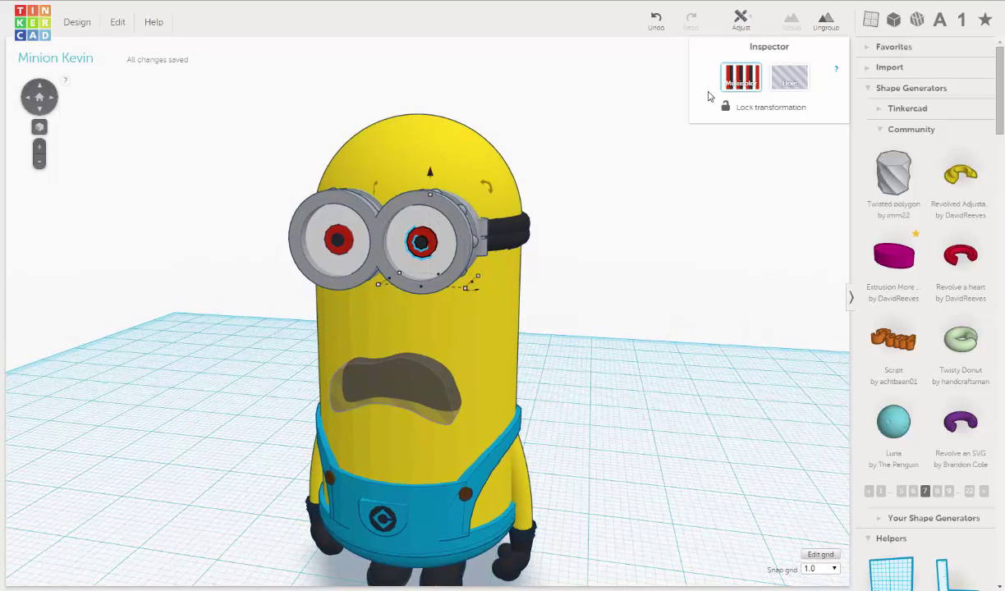
left_click(828, 22)
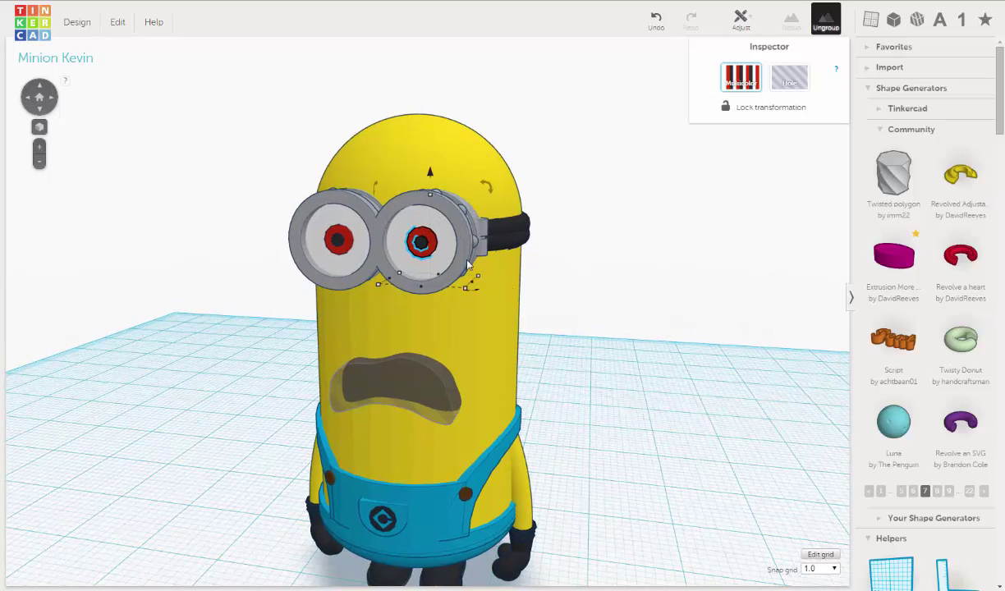
Duplicate the white cylinder of the minion's left eye and set the copy's Arc to Half.
left_click(429, 220)
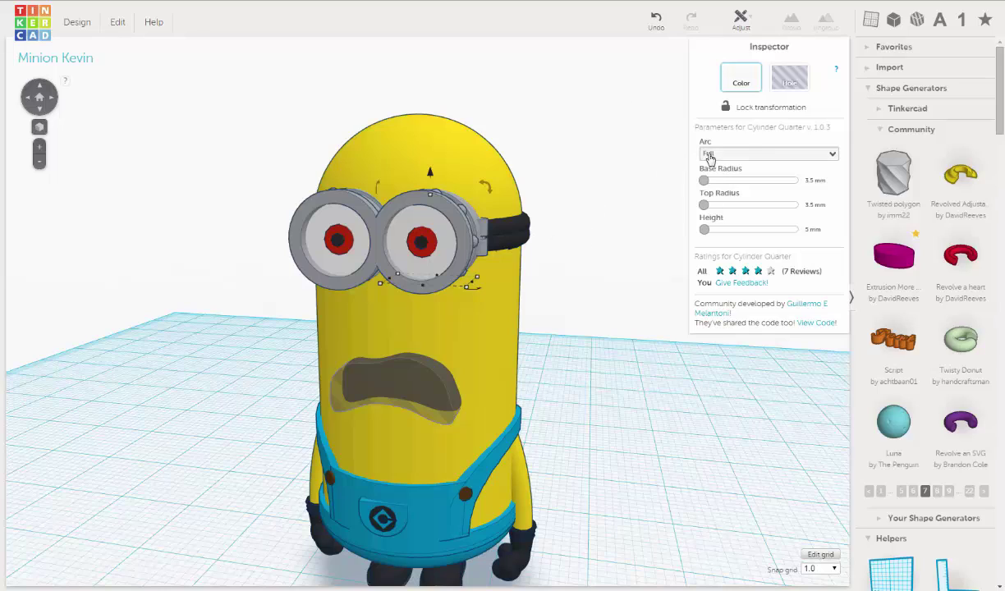
left_click(833, 156)
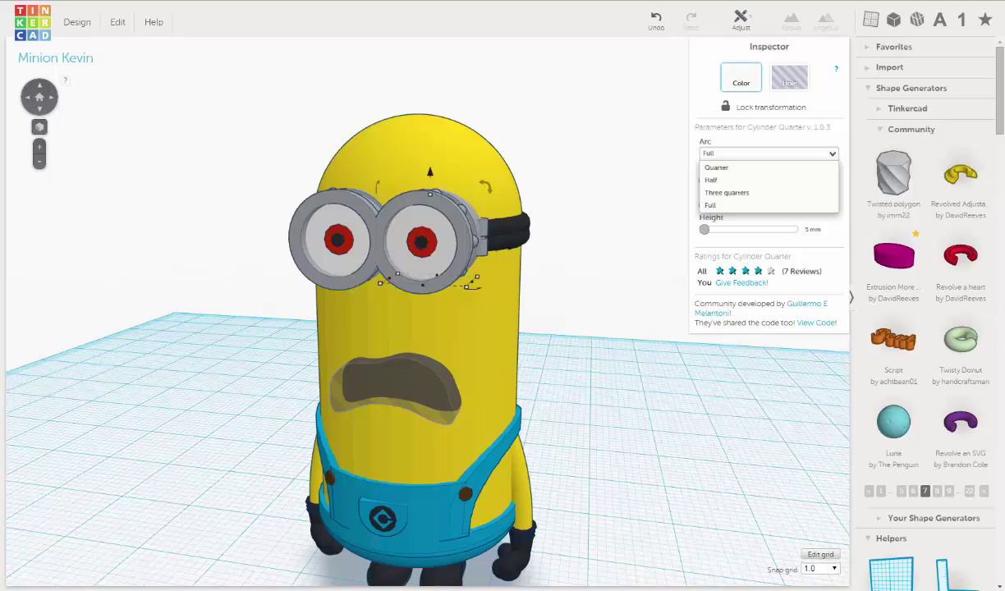
left_click(117, 24)
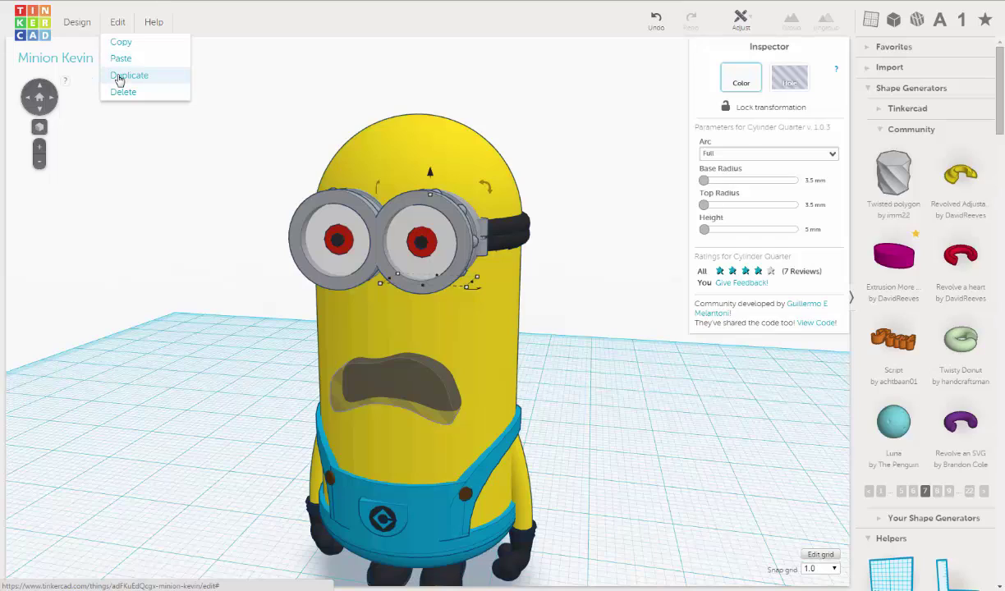
left_click(161, 81)
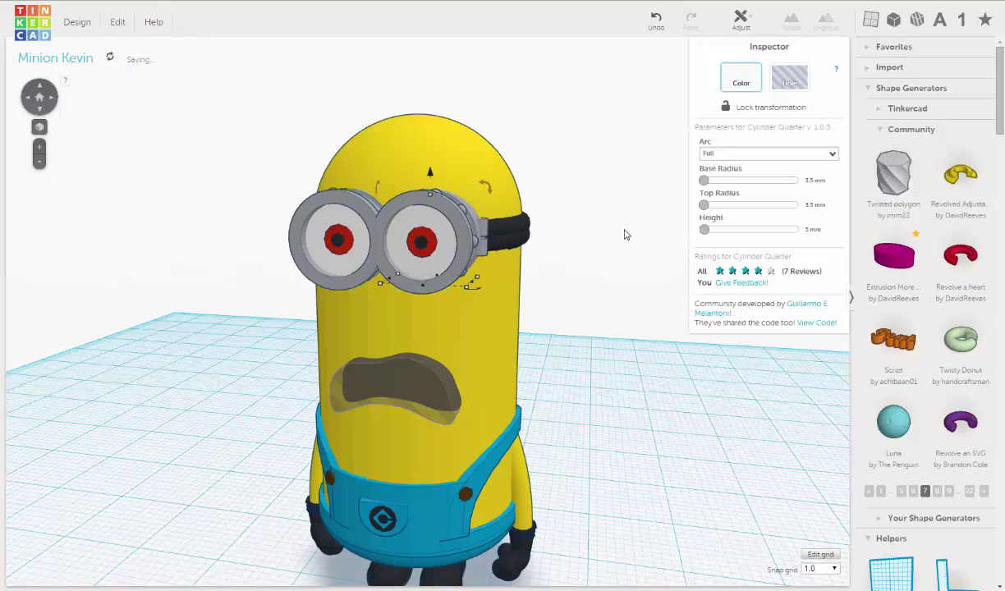
left_click(739, 156)
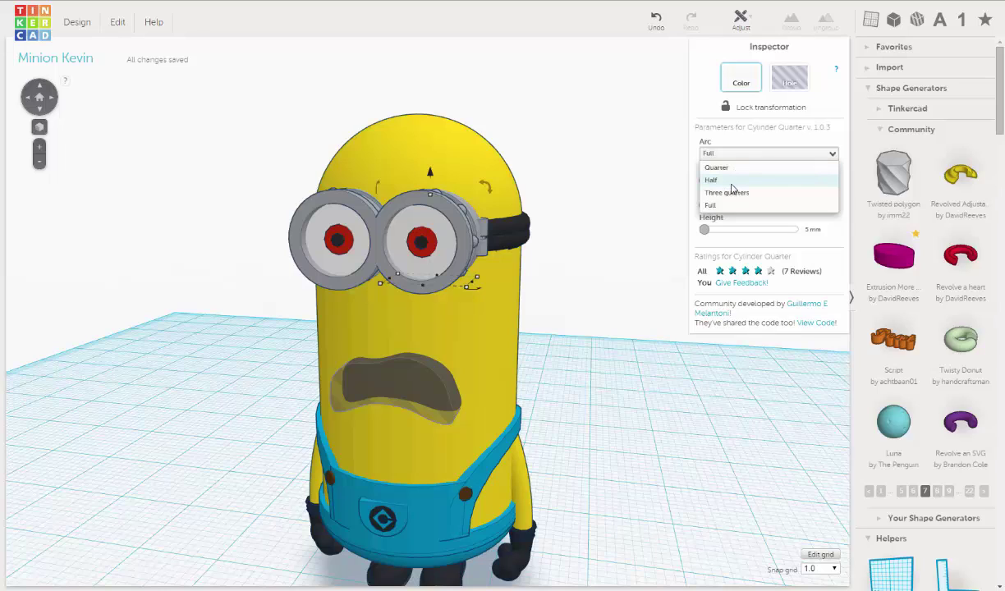
left_click(711, 180)
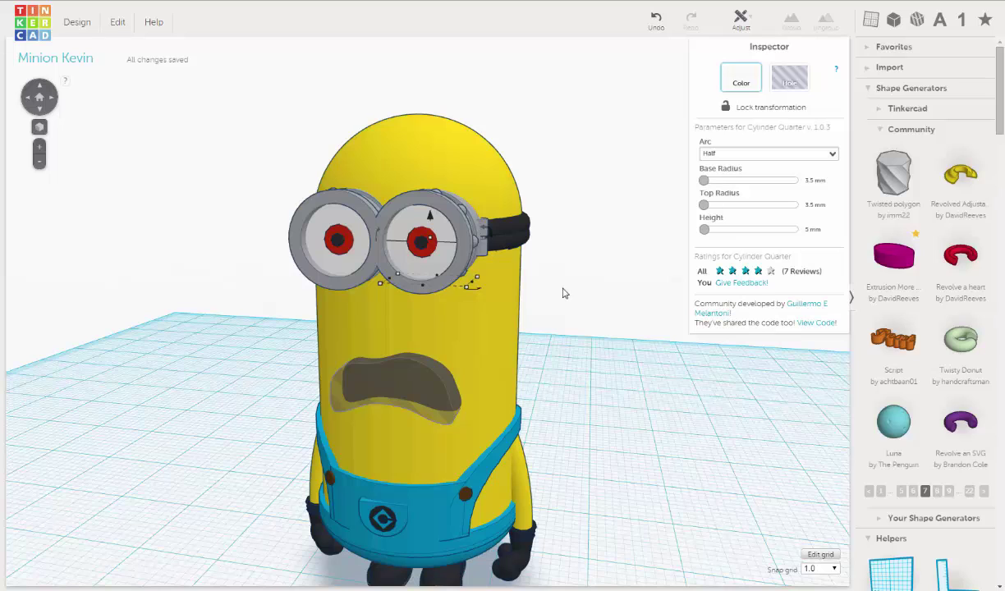
Set the snap grid to 0.25 and move the half cylinder one snap step toward the front of the goggles.
right_click_drag(551, 293, 524, 298)
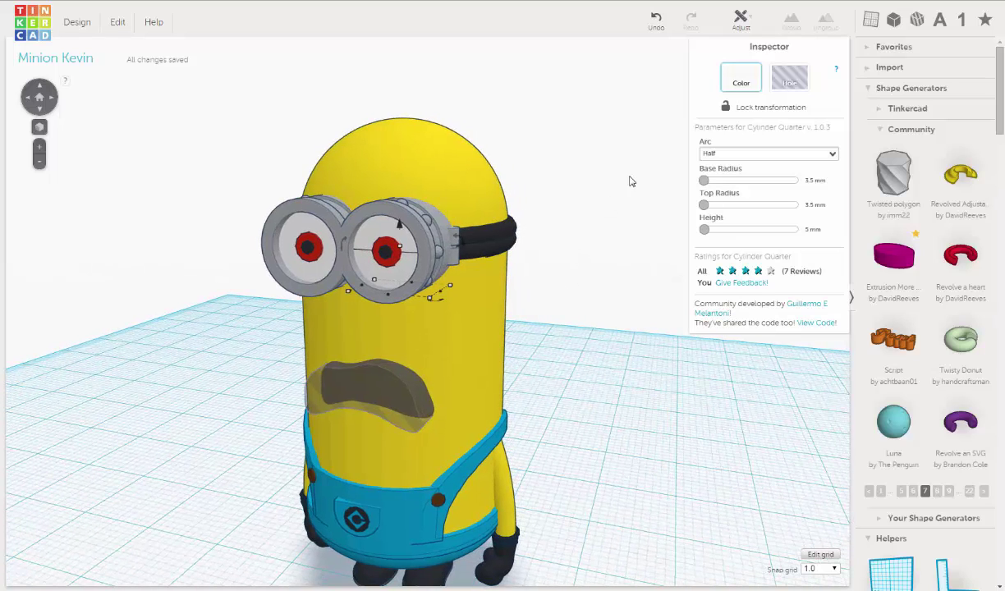
right_click_drag(612, 267, 591, 271)
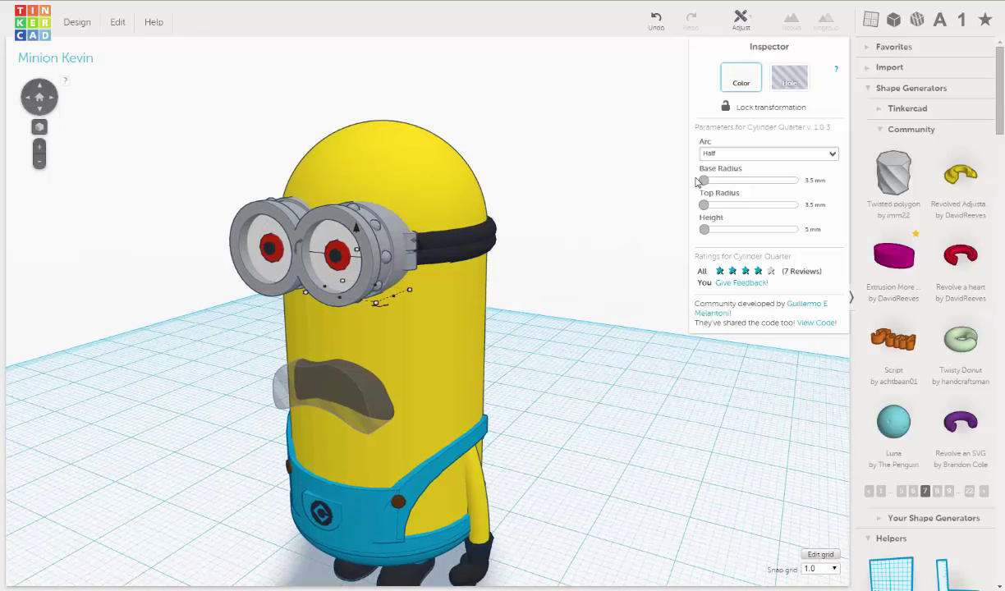
right_click_drag(195, 296, 185, 293)
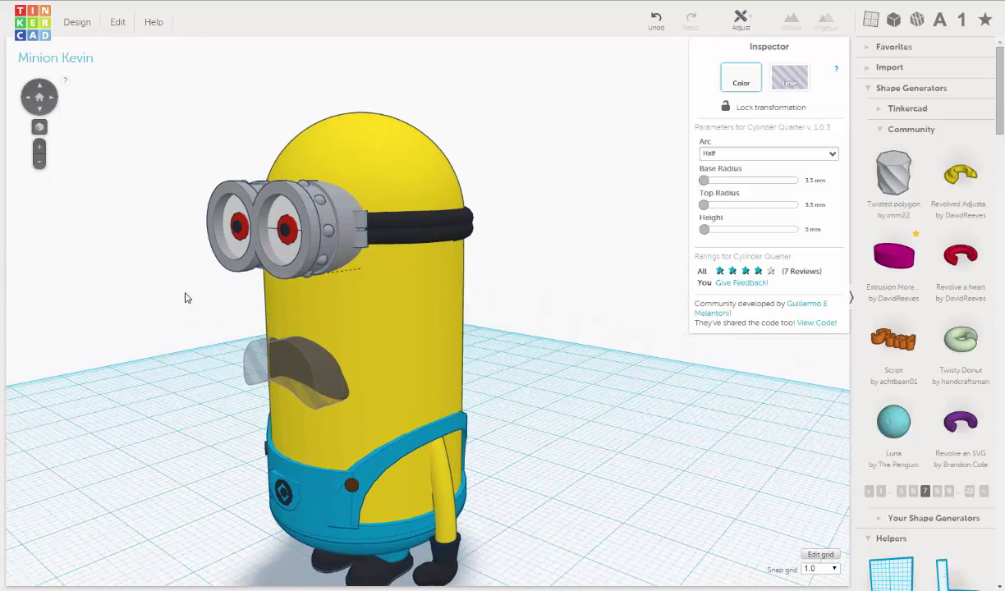
left_click(834, 569)
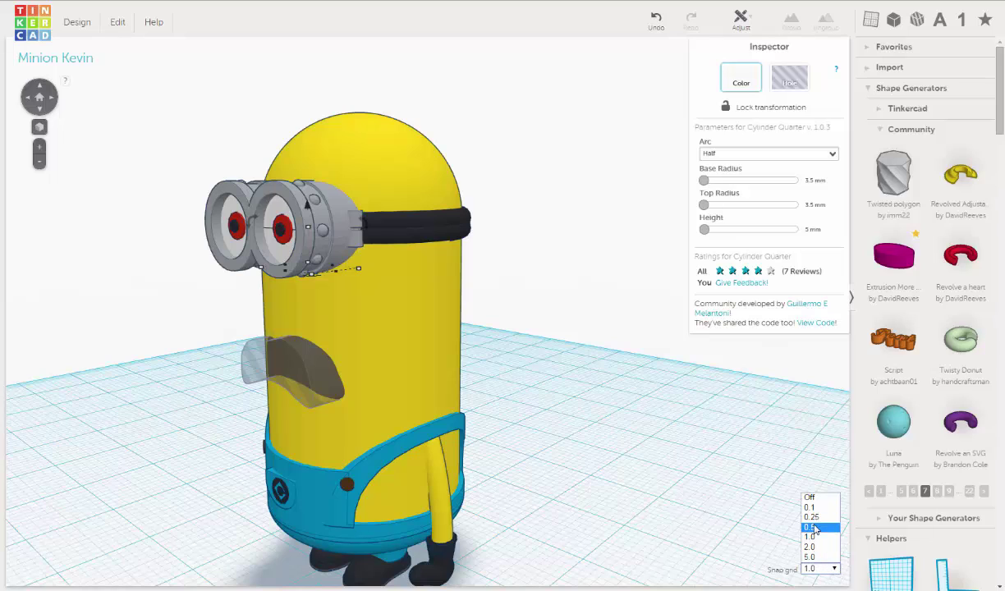
left_click(812, 516)
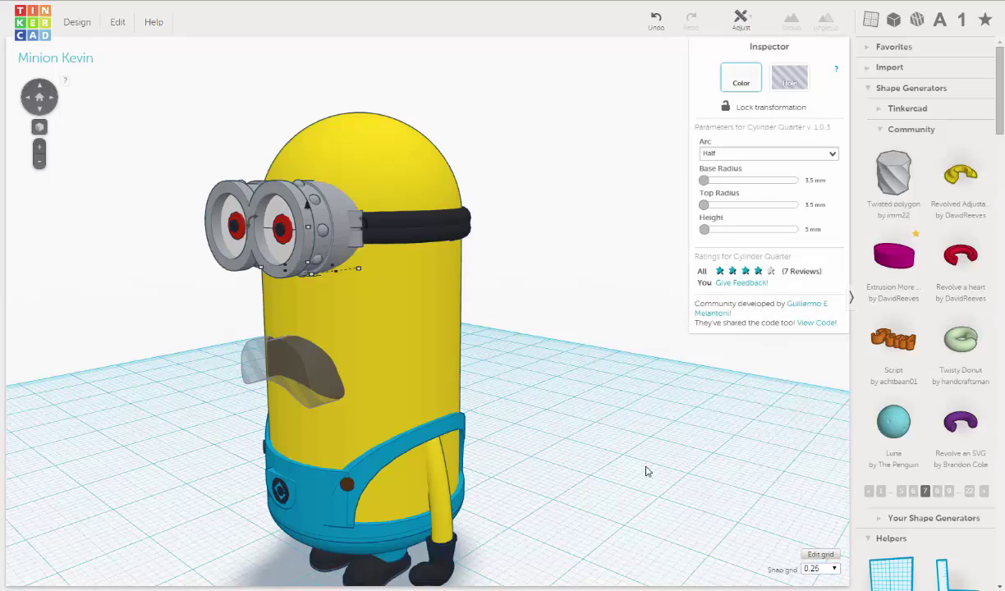
key("Left")
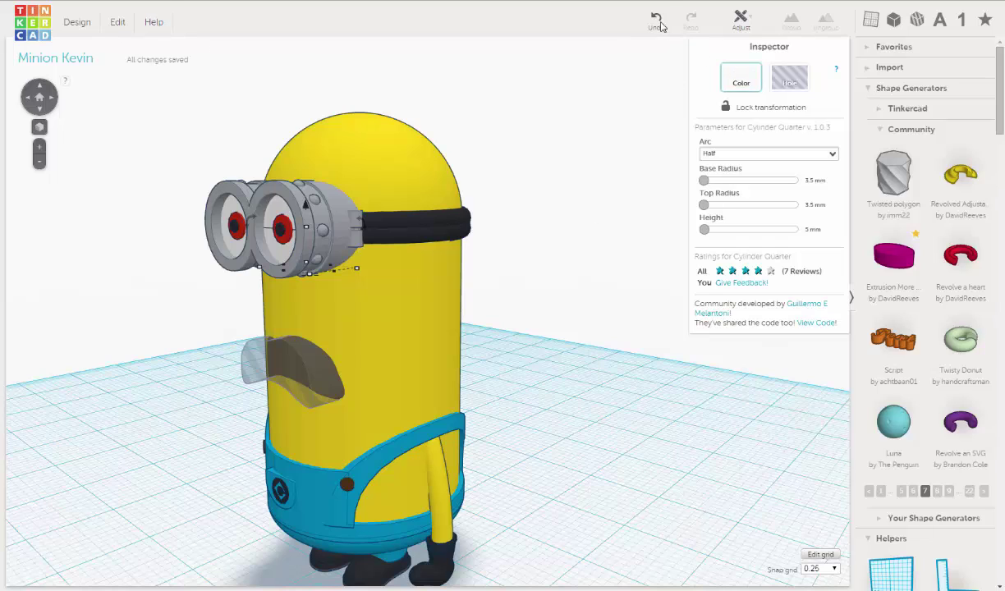
left_click(657, 21)
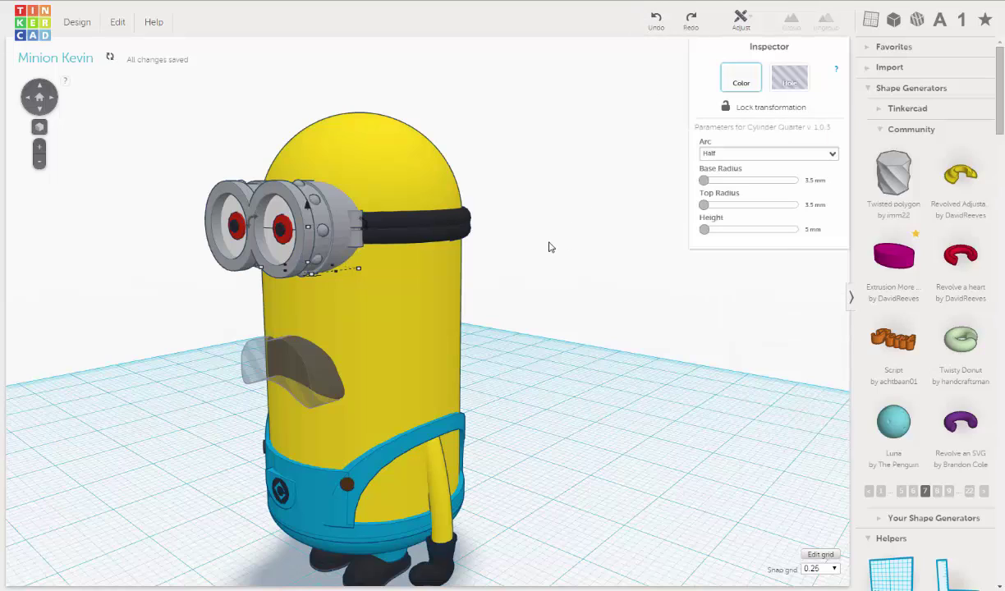
right_click_drag(485, 252, 273, 265)
scroll(273, 265, "up", 2)
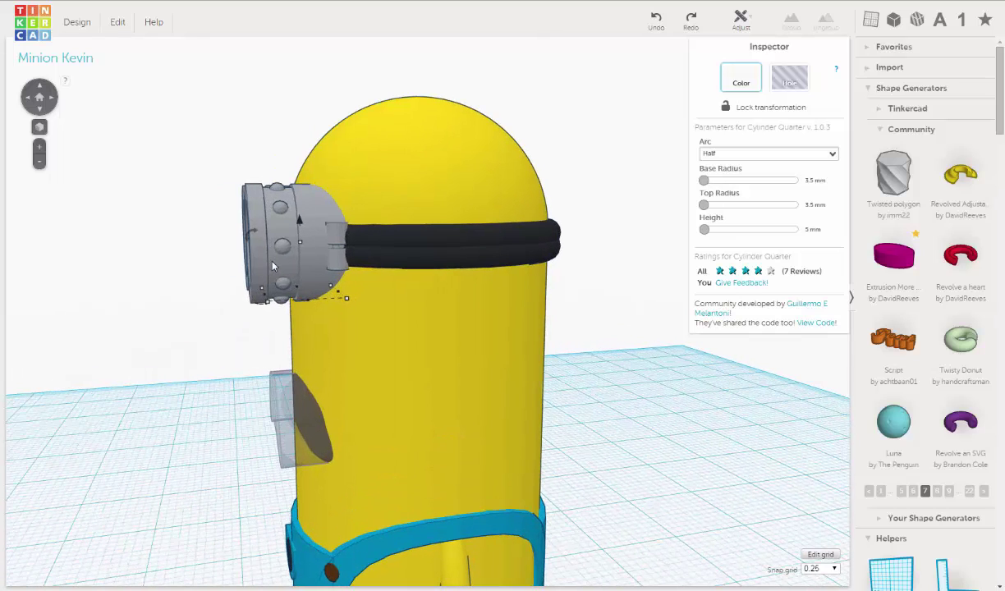
key("Left")
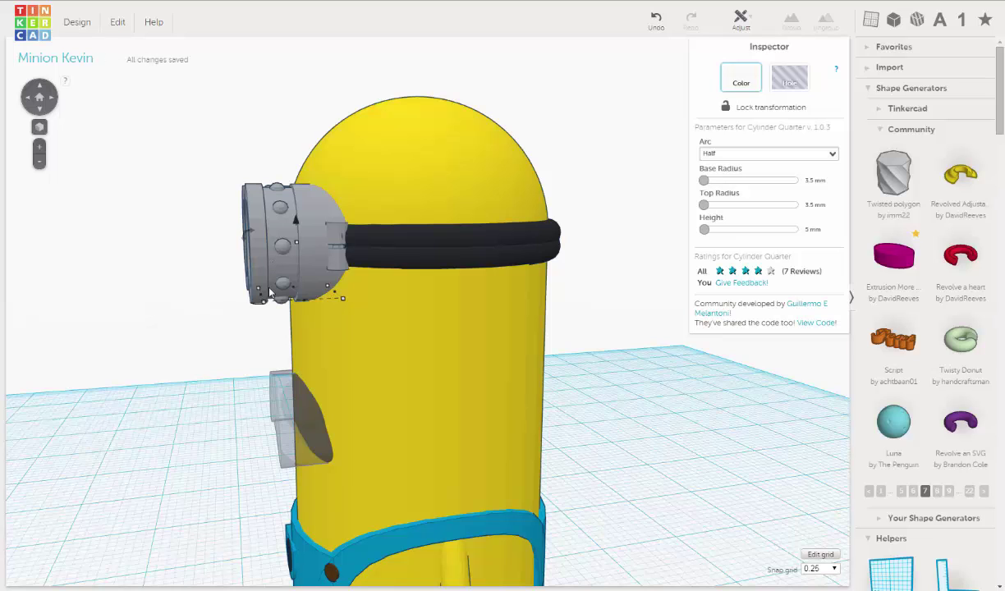
Flip the half cylinder onto the eye's upper half by rotating it half a turn with Arc set to Full, and return Arc to Half.
right_click_drag(270, 291, 424, 199)
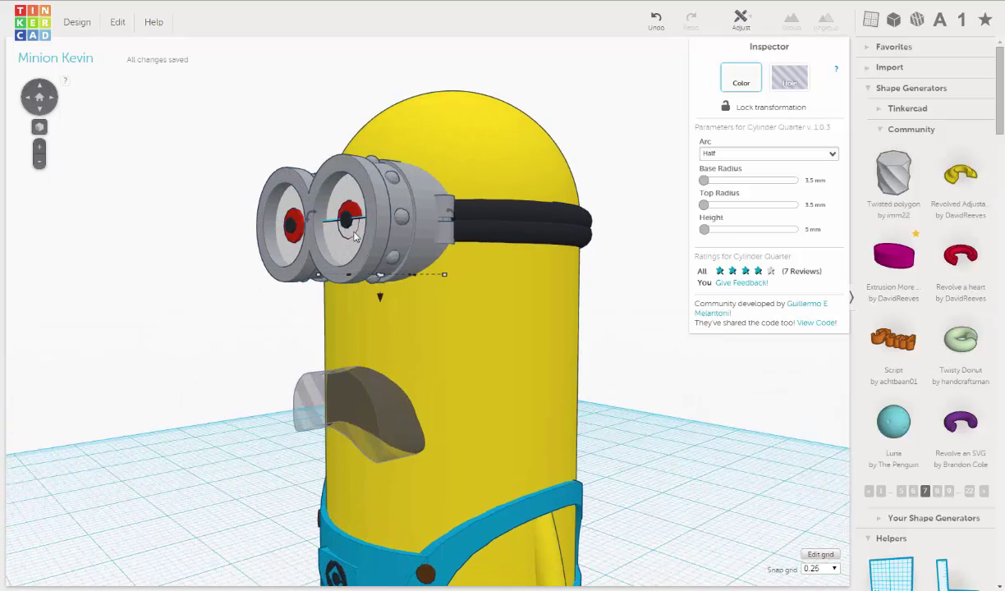
right_click_drag(340, 256, 319, 288)
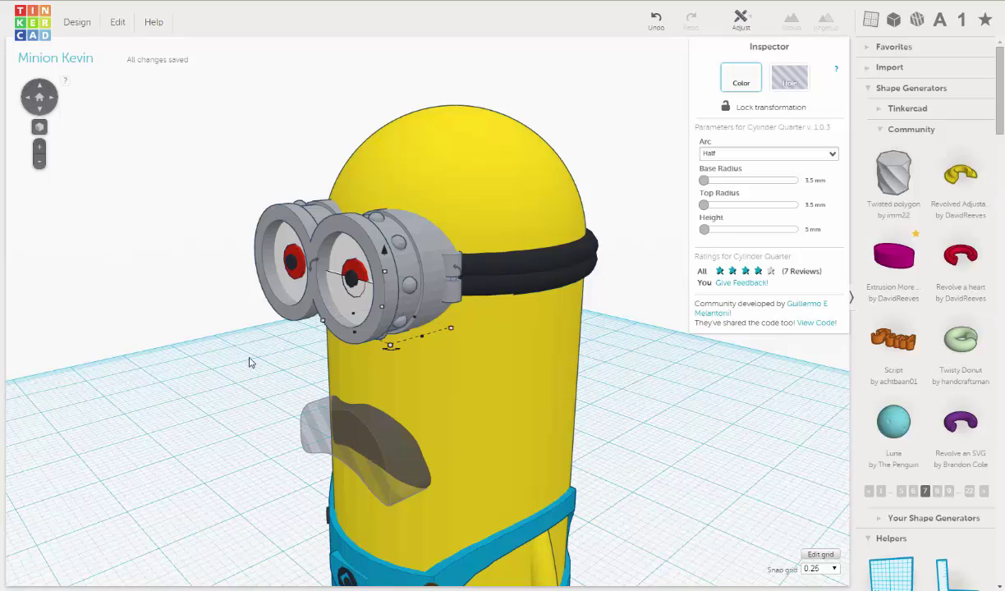
right_click_drag(273, 365, 327, 345)
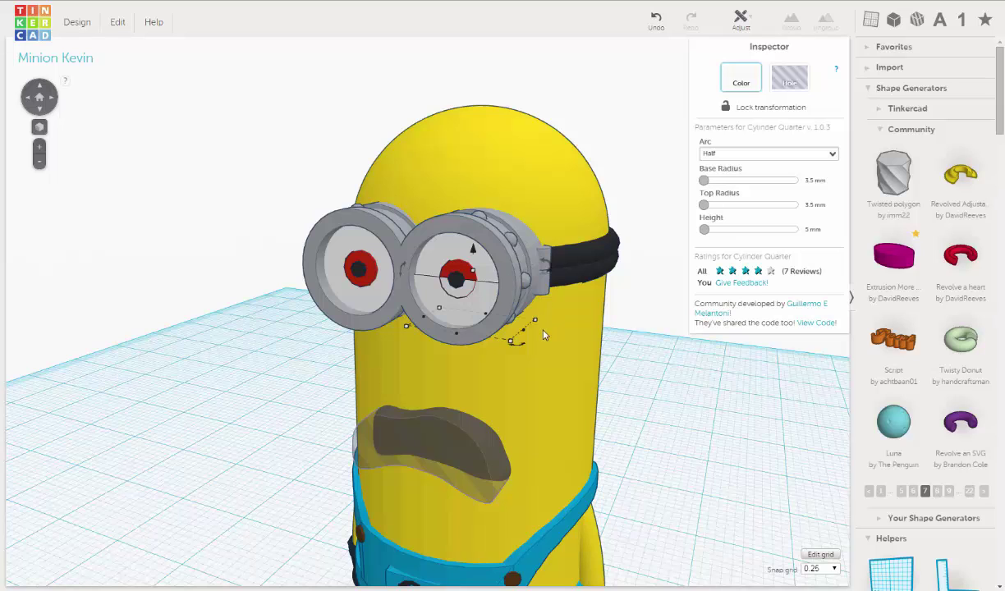
right_click_drag(668, 408, 675, 412)
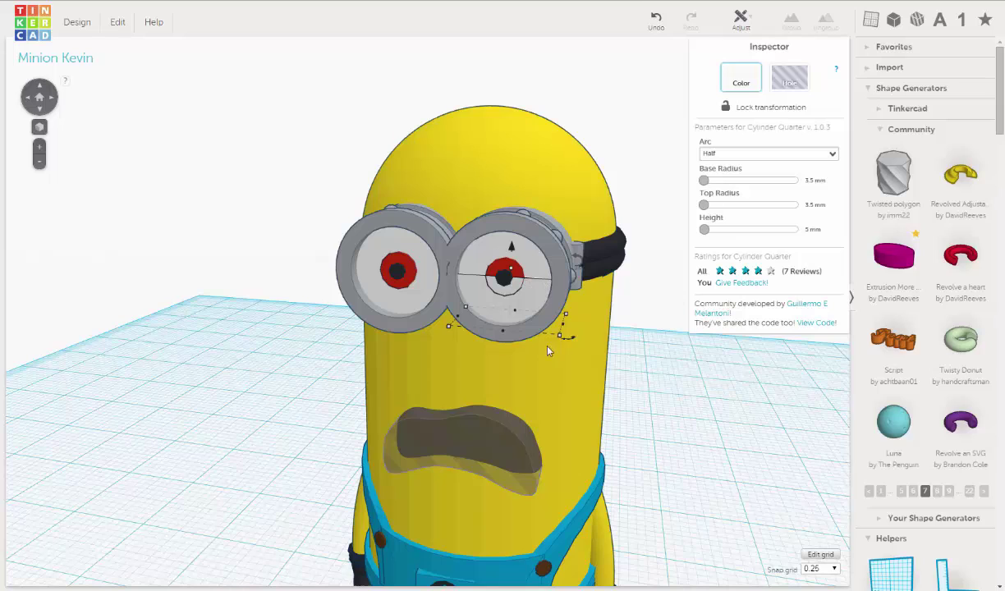
right_click_drag(645, 344, 649, 344)
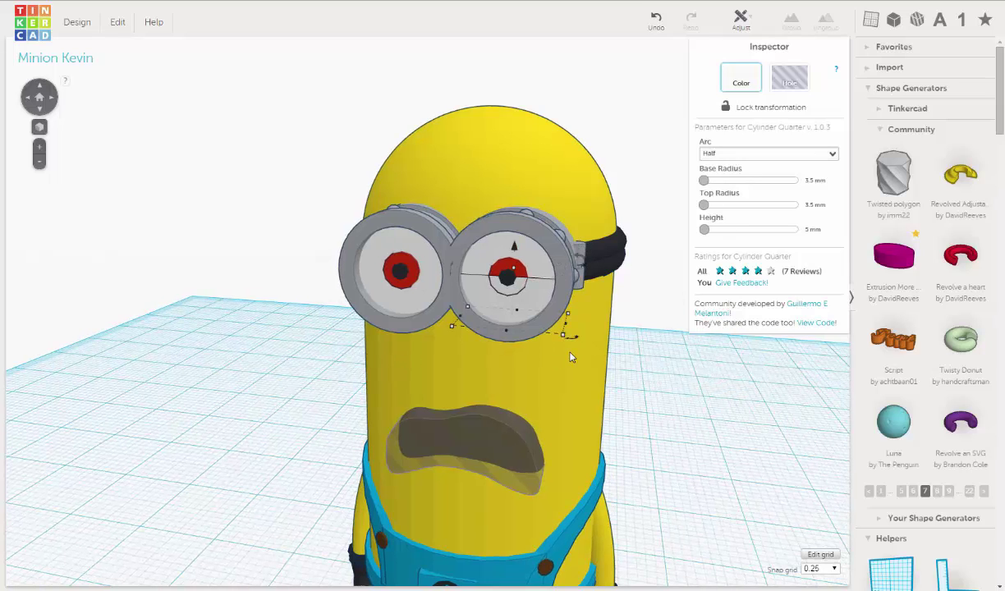
left_click_drag(585, 264, 597, 260)
left_click(820, 155)
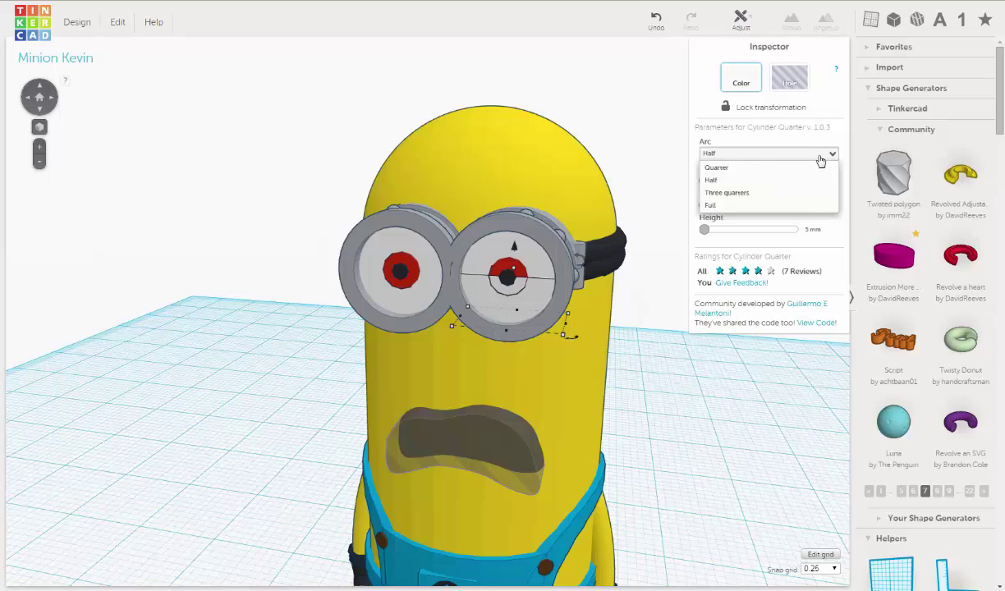
left_click(712, 206)
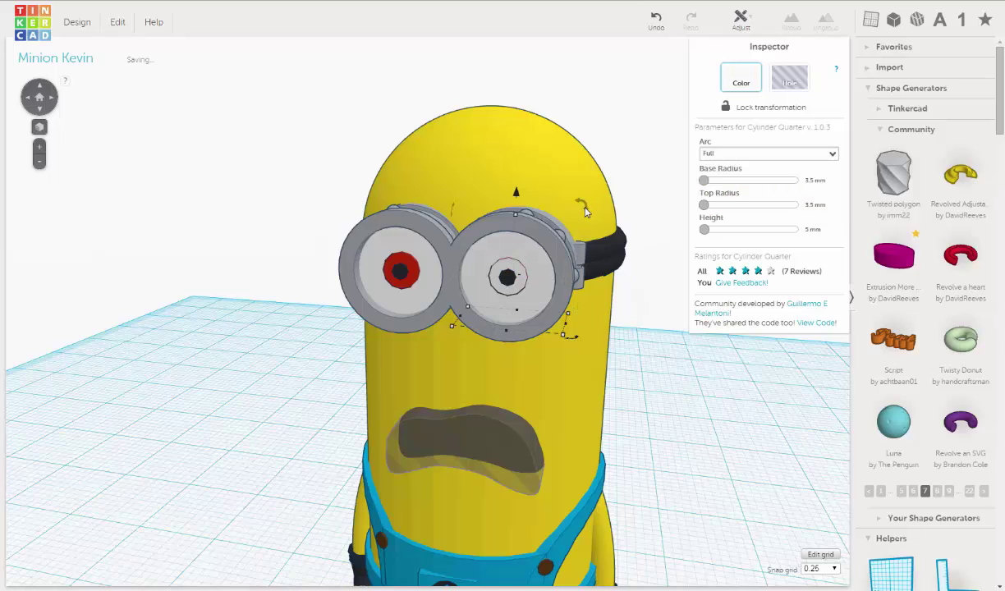
left_click_drag(585, 208, 465, 334)
left_click(731, 155)
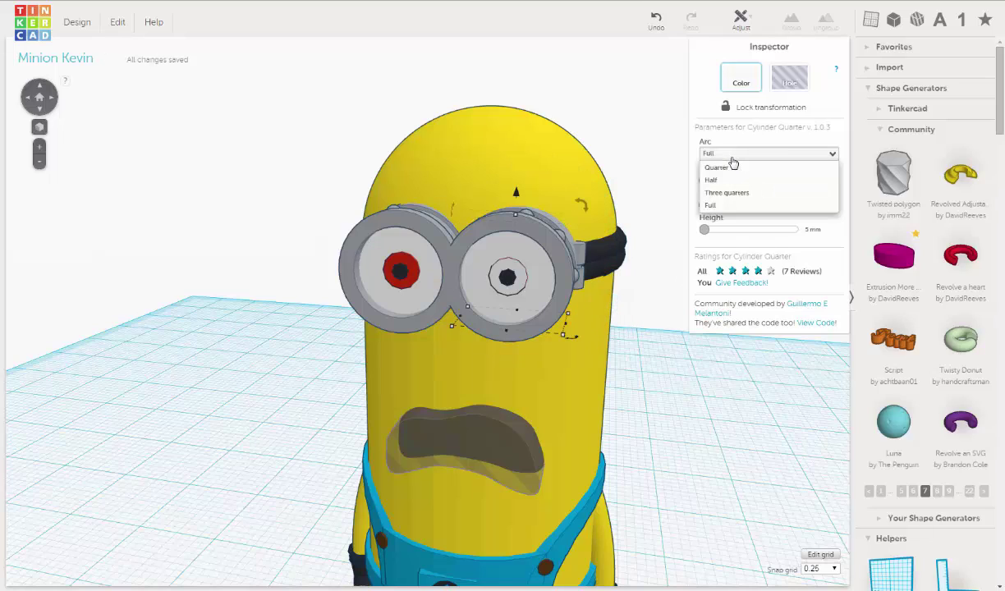
left_click(711, 180)
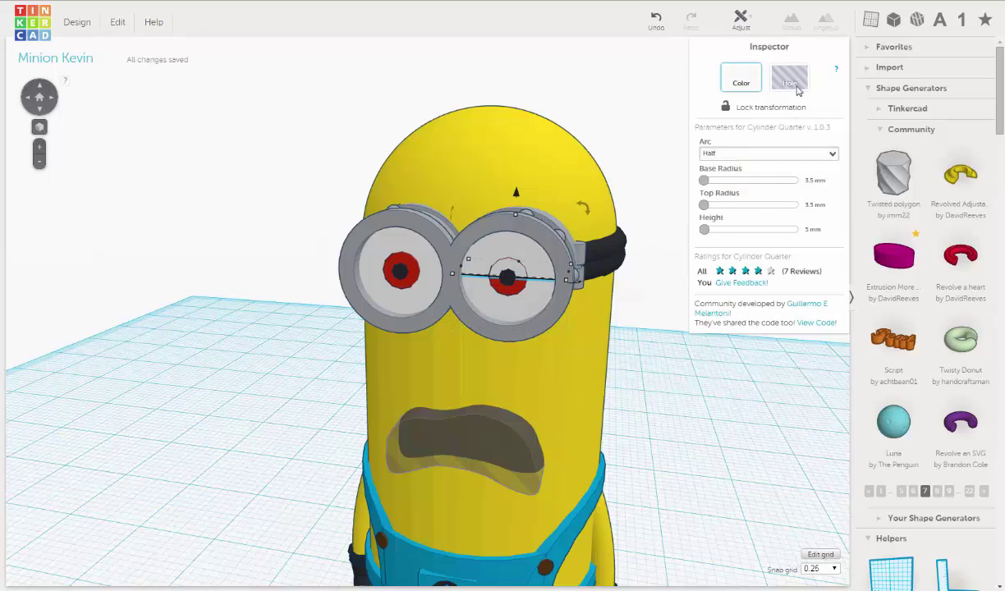
Color the half cylinder over the minion's left eye with the bright yellow preset to match the body.
left_click(740, 82)
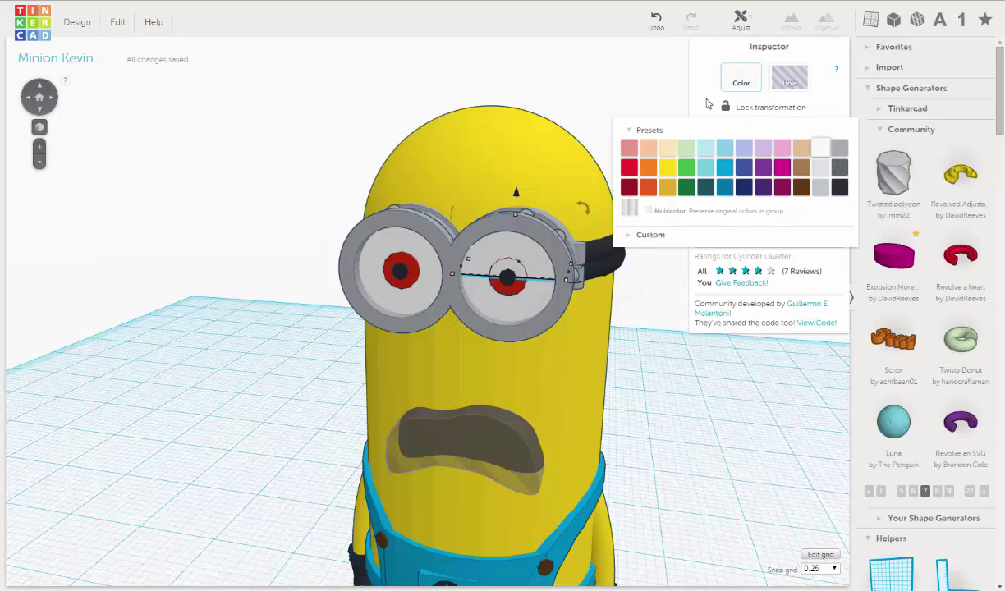
left_click(667, 168)
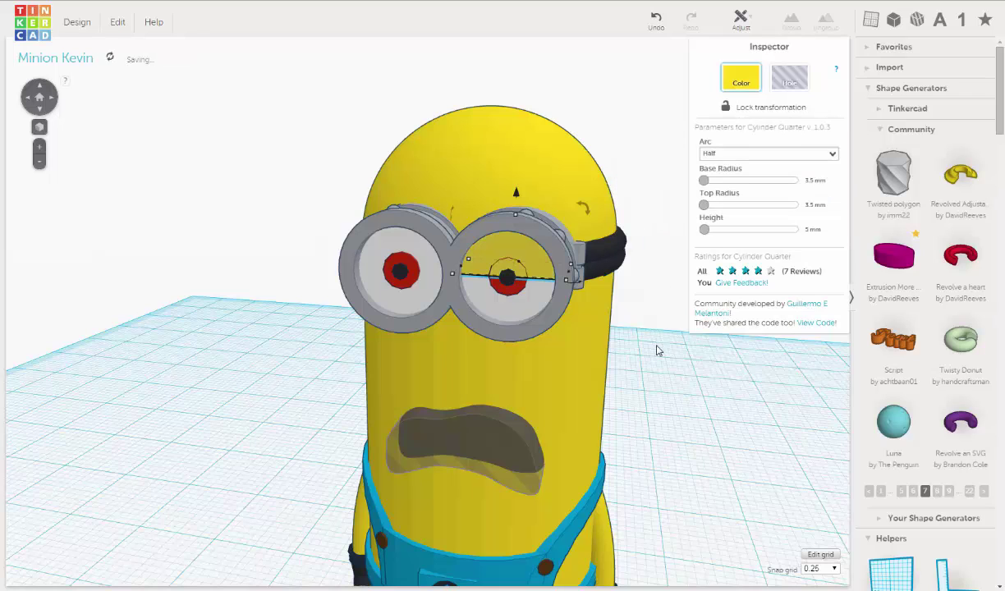
right_click_drag(656, 351, 646, 341)
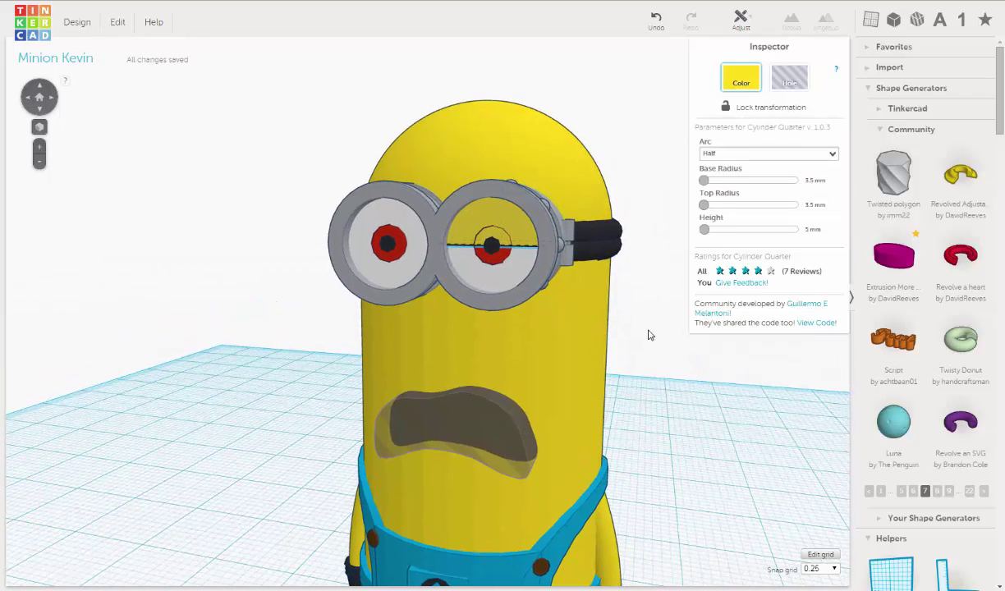
Move the yellow half cylinder over the minion's left eye one 0.25 snap step closer to the front of the goggles.
scroll(622, 329, "up", 3)
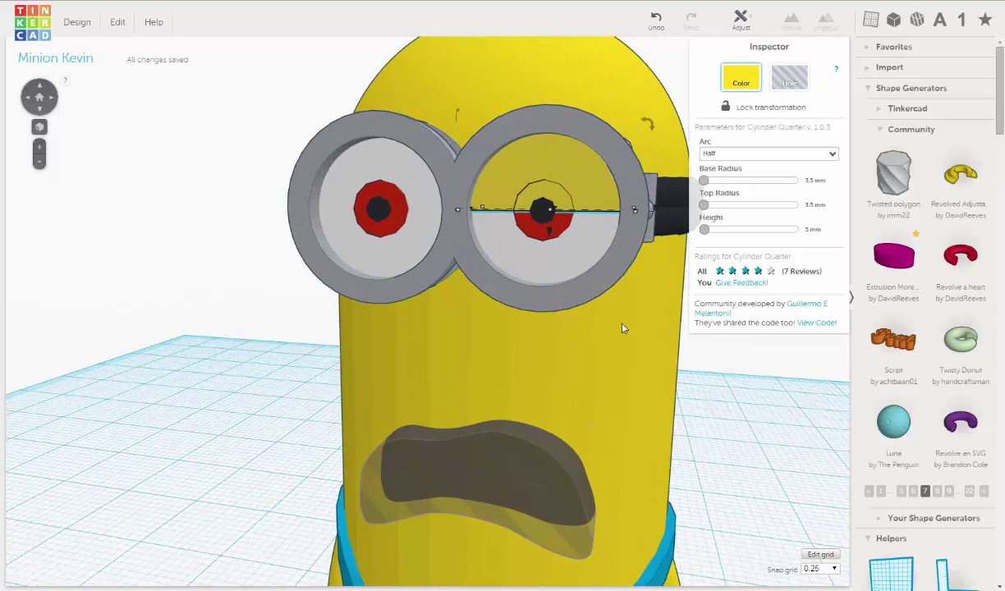
left_click(539, 233)
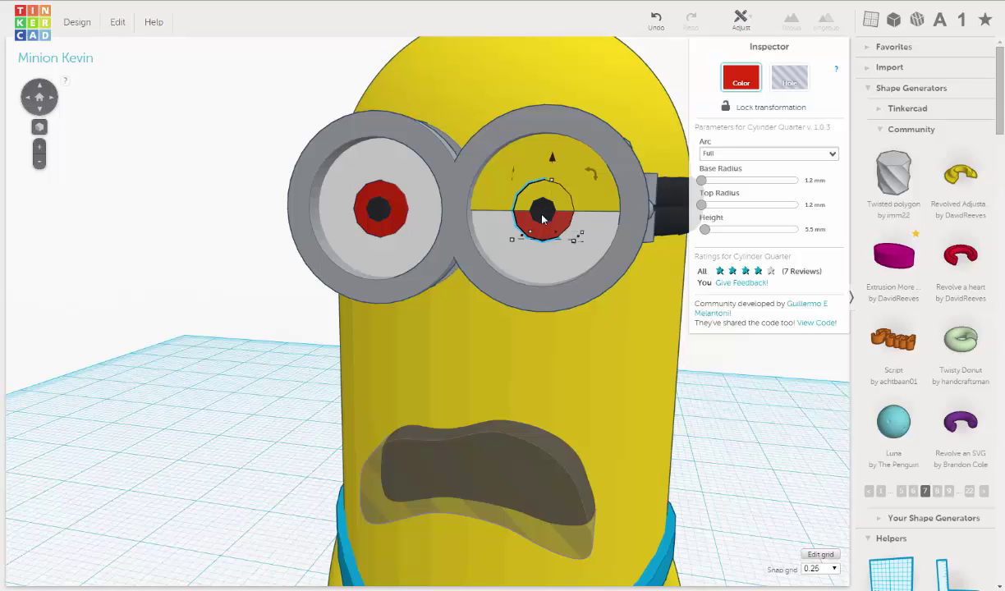
left_click(589, 205)
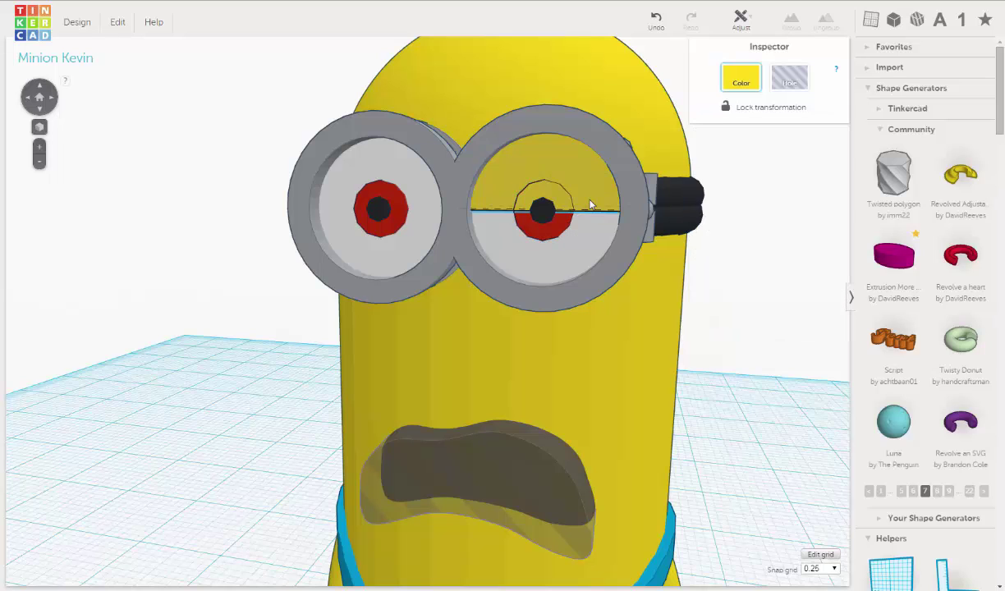
right_click_drag(556, 293, 515, 288)
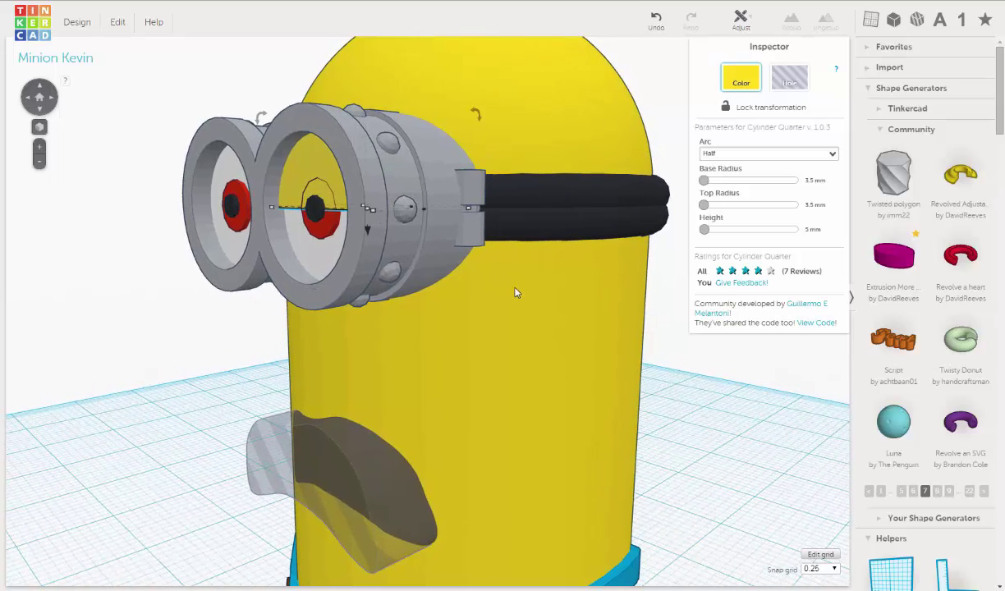
right_click_drag(460, 330, 462, 321)
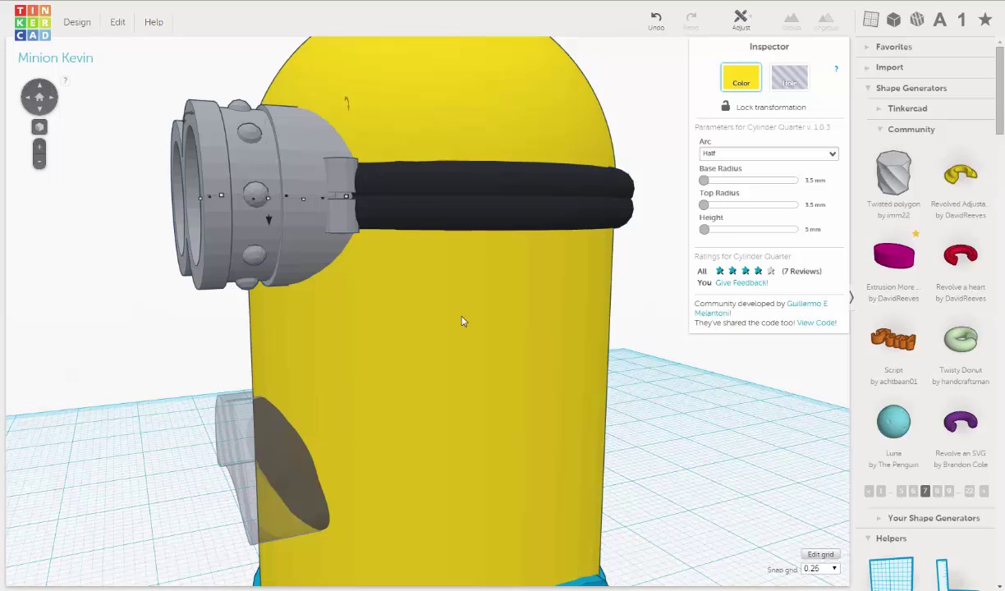
key("Left")
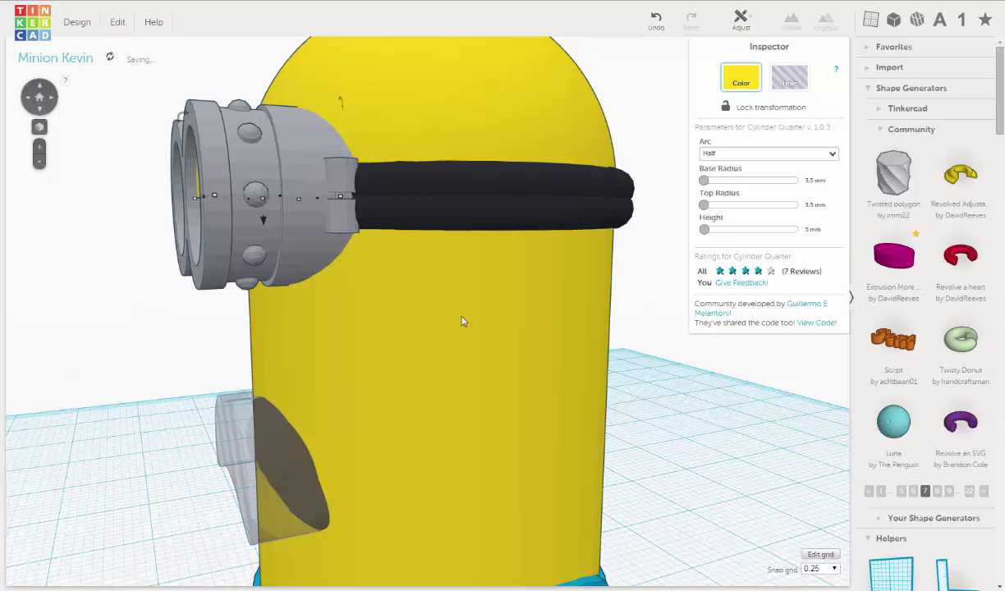
right_click_drag(211, 364, 246, 366)
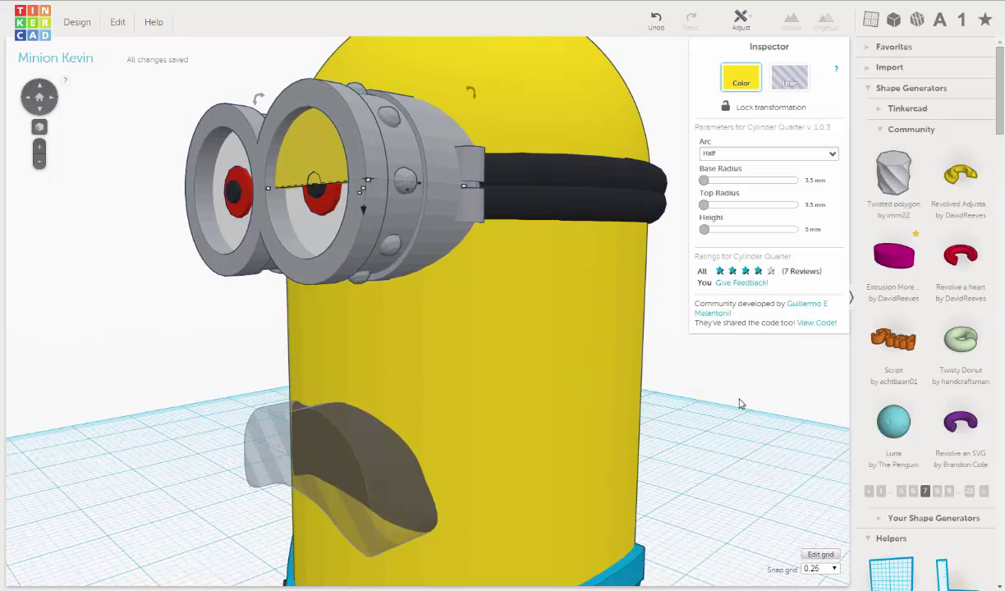
left_click(693, 386)
Set the snap grid to 0.1 and move the yellow half cylinder one snap step forward to cover the pupil's upper half.
right_click_drag(292, 401, 279, 378)
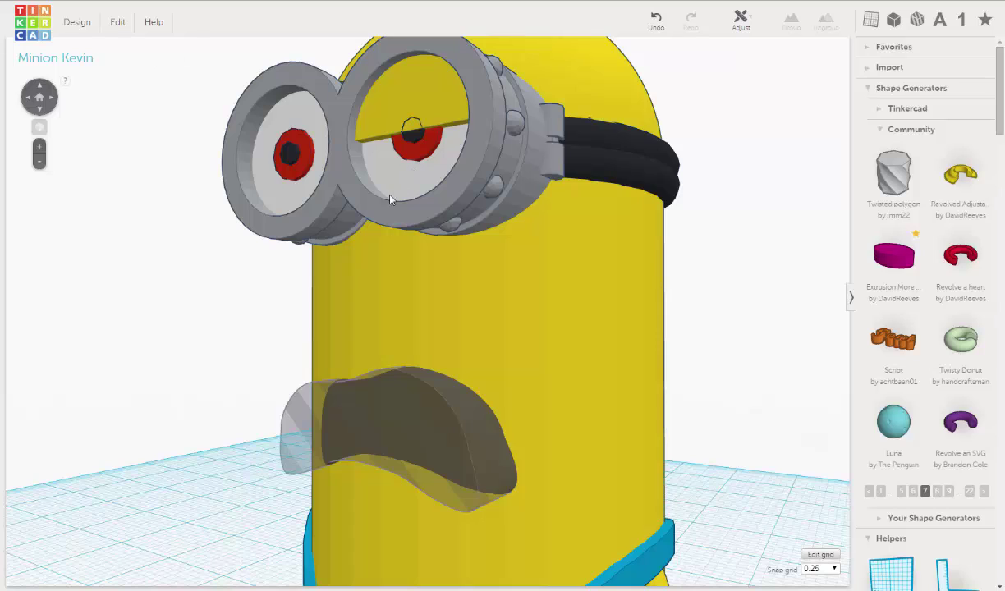
scroll(390, 202, "up", 5)
scroll(399, 214, "up", 5)
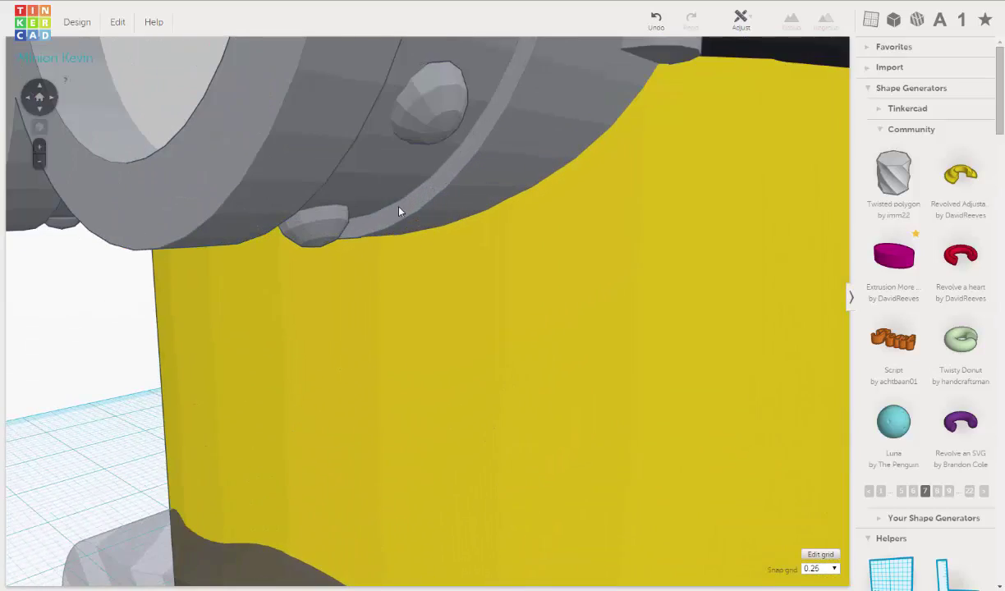
scroll(406, 205, "down", 5)
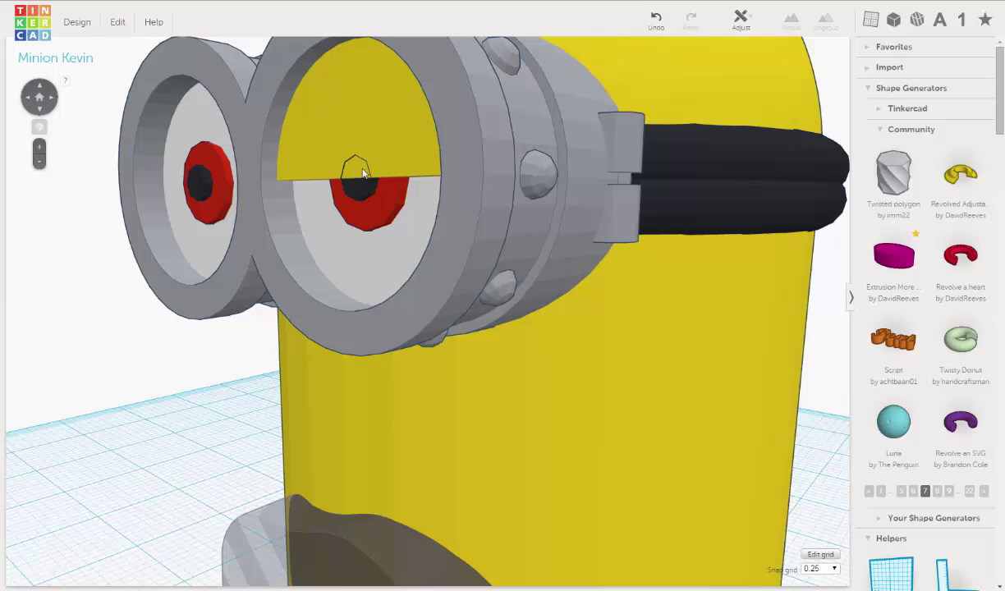
left_click(366, 187)
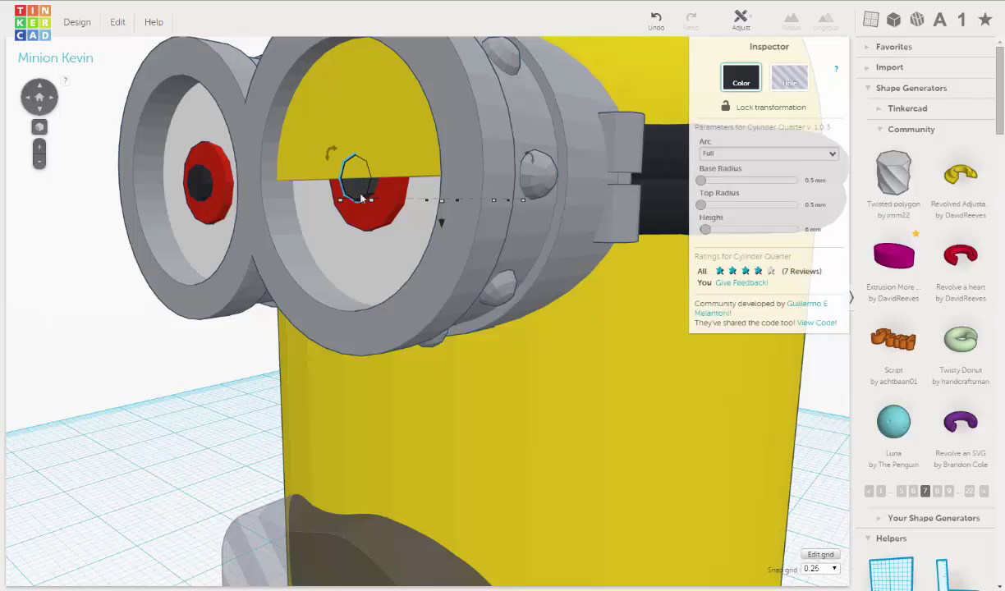
scroll(351, 205, "down", 3)
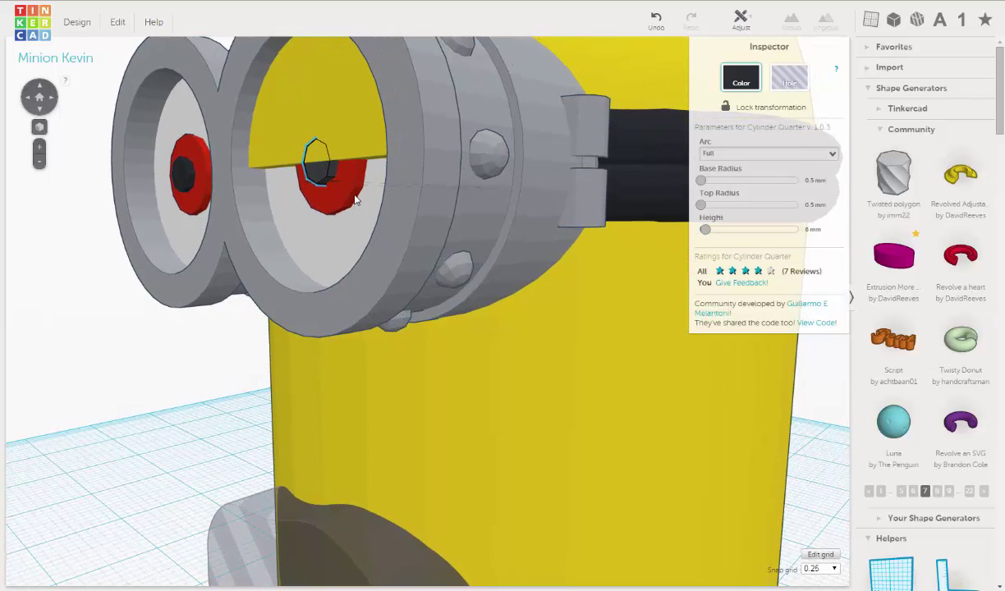
right_click_drag(332, 202, 239, 199)
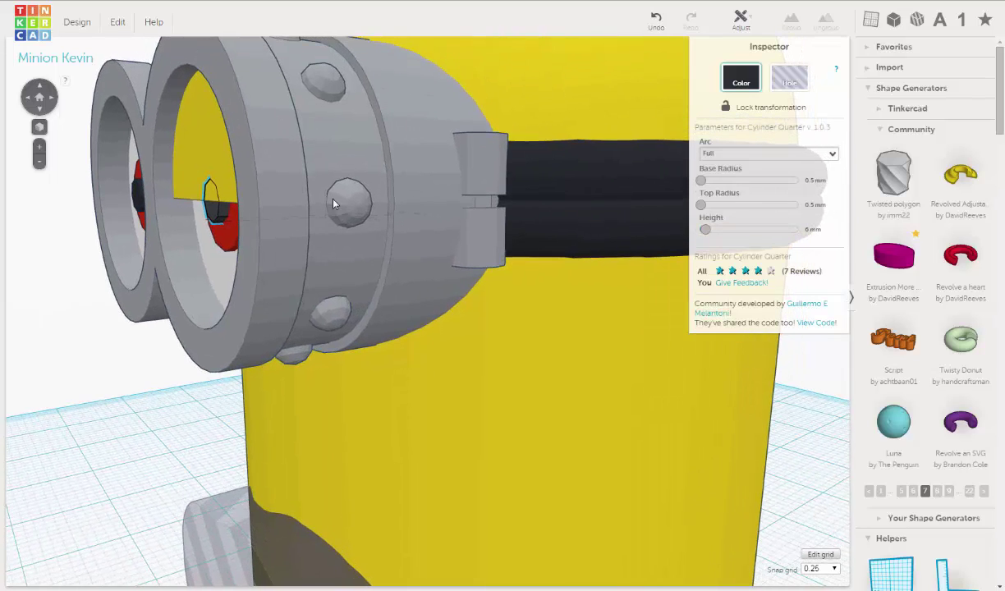
left_click(185, 152)
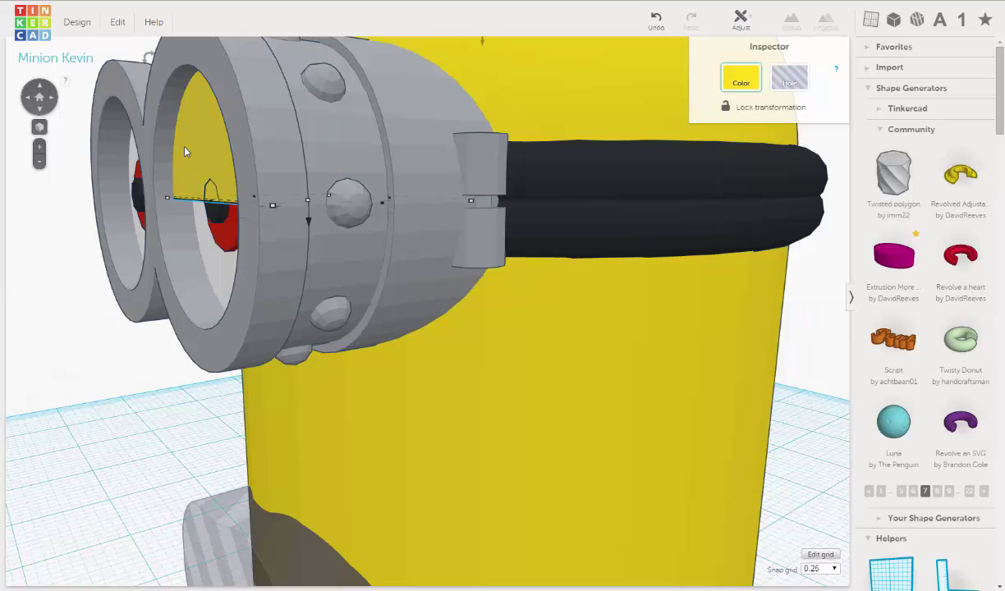
left_click(835, 569)
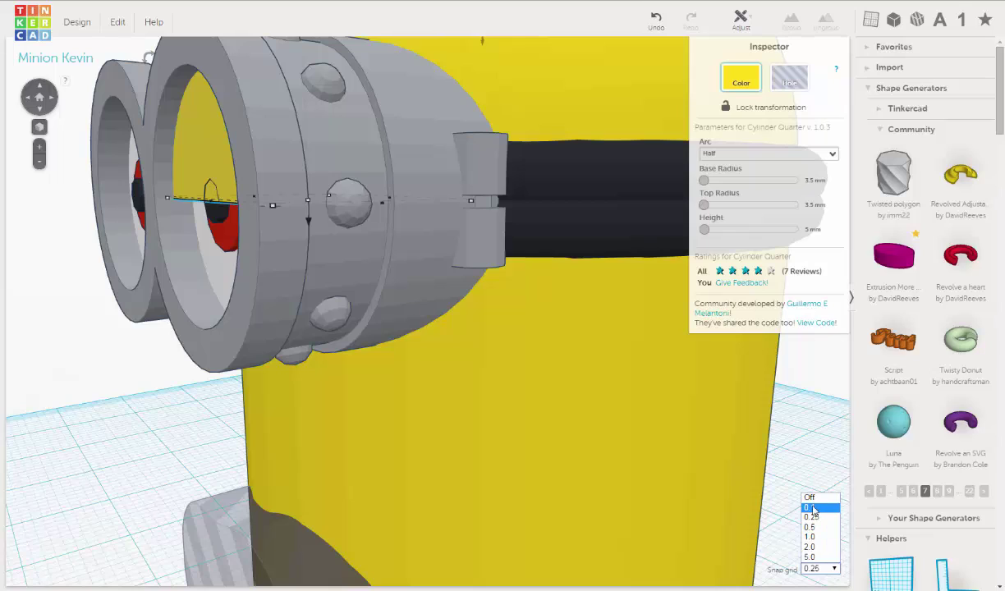
left_click(820, 508)
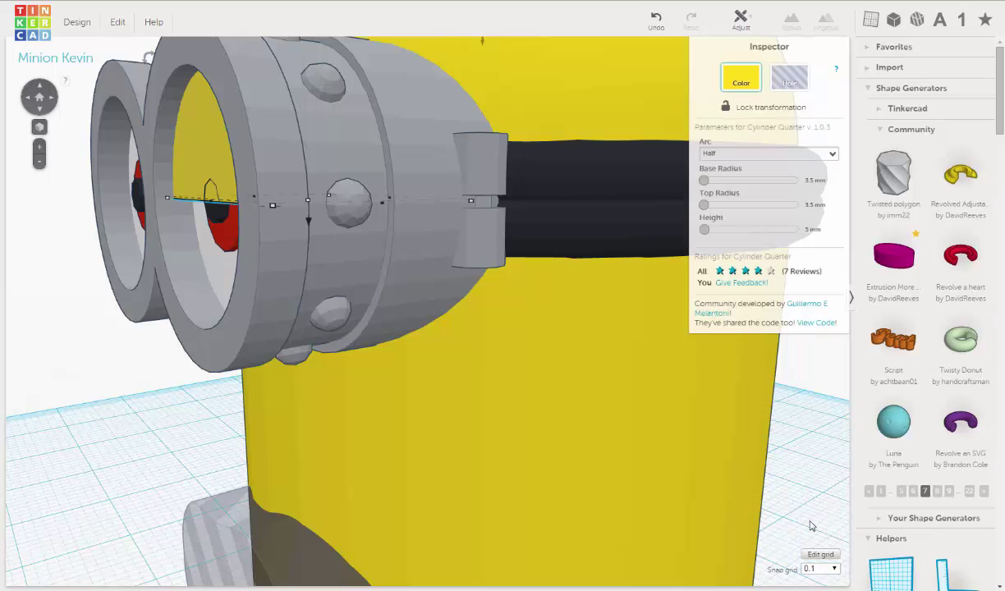
key("Left")
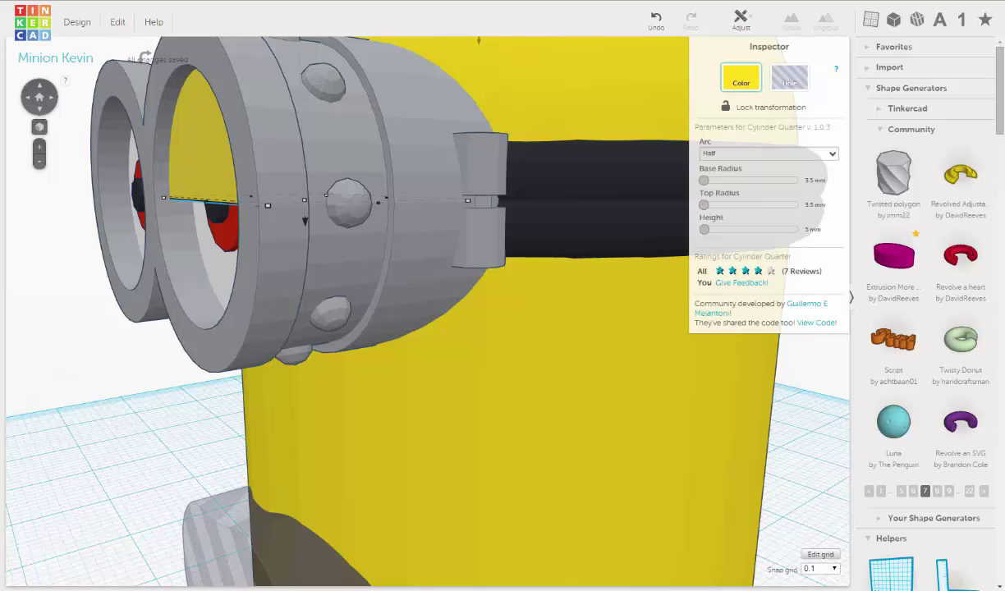
scroll(139, 487, "down", 3)
left_click(136, 417)
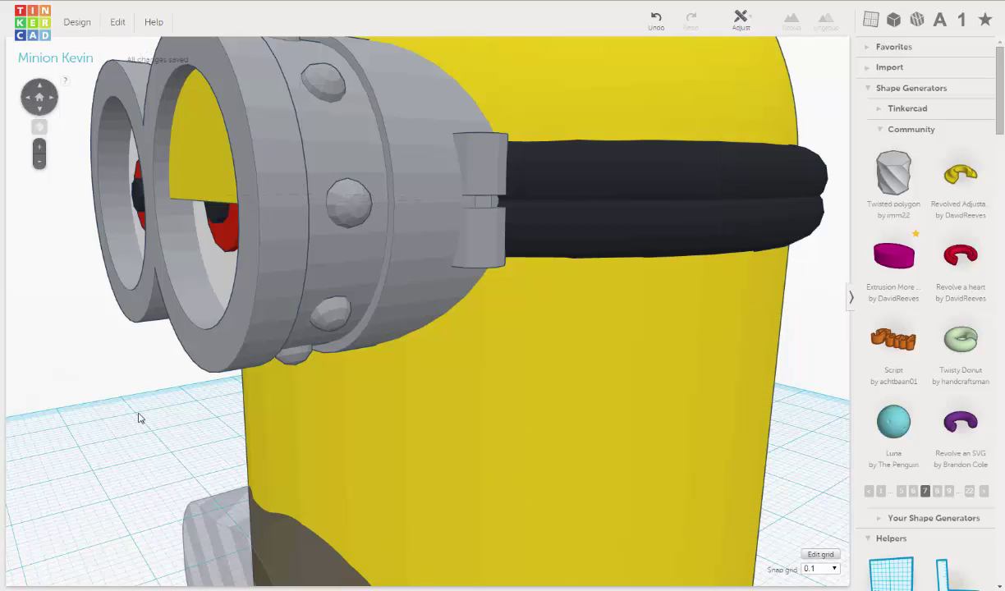
Check from the front how the yellow eyelid covers the minion's left eye.
scroll(138, 418, "down", 3)
right_click_drag(139, 418, 243, 402)
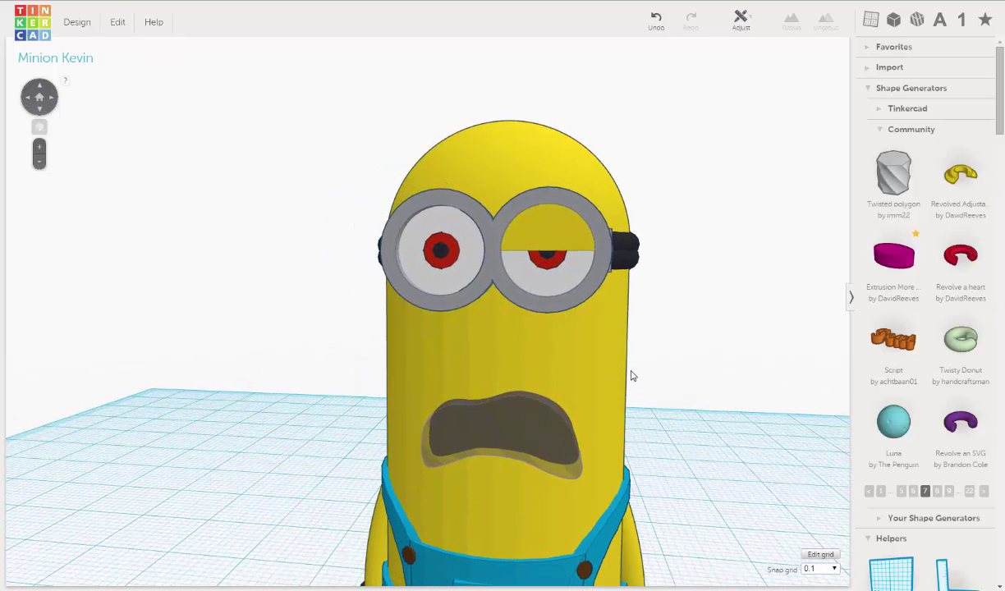
scroll(632, 378, "down", 3)
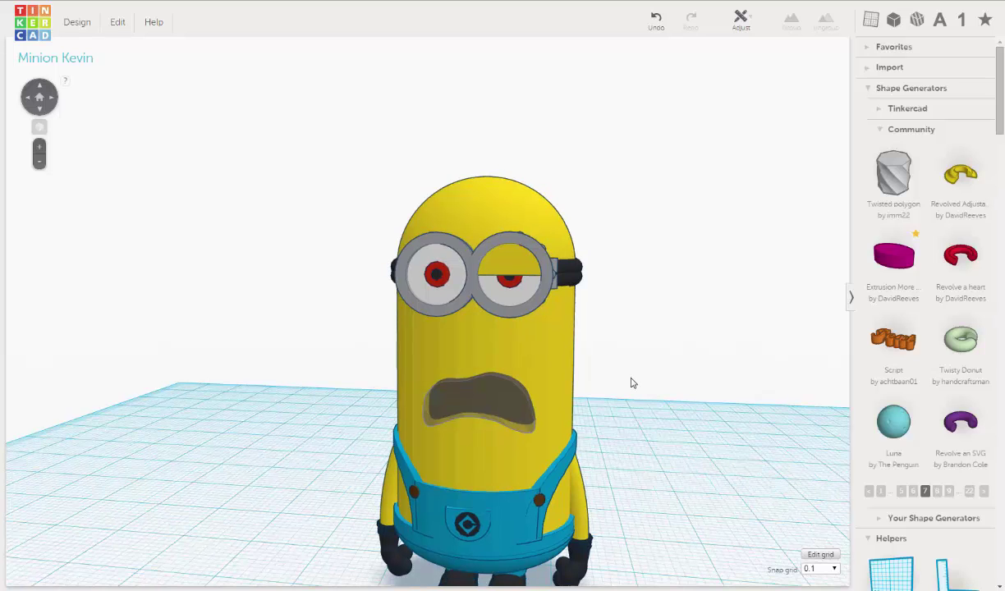
right_click_drag(632, 383, 639, 349)
scroll(637, 336, "up", 3)
middle_click_drag(638, 336, 618, 369)
right_click_drag(619, 369, 497, 321)
scroll(504, 316, "up", 2)
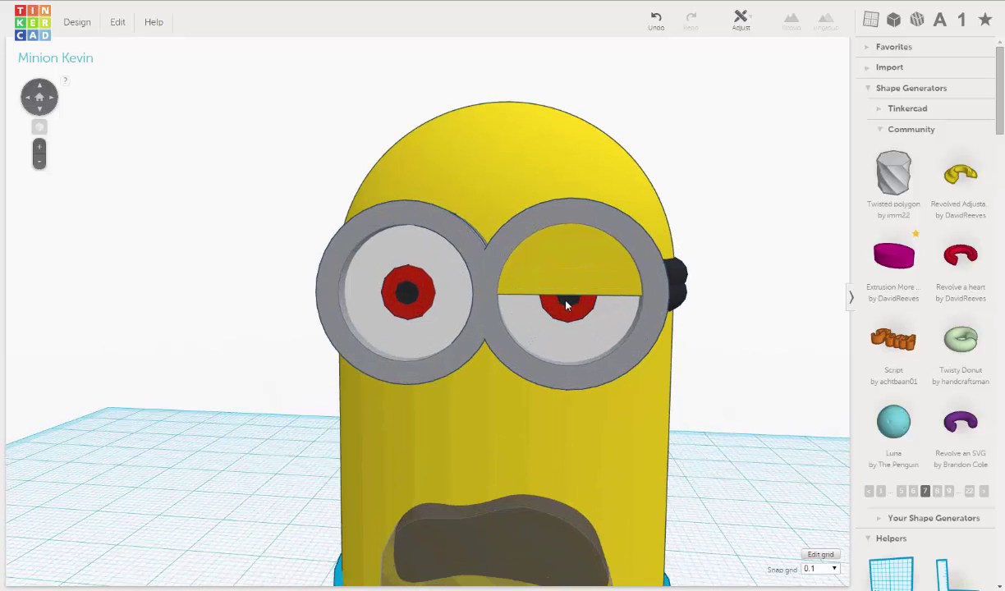
Set the snap grid to 0.5 and shift the left eye's pupil and red iris together one snap step toward the other eye.
left_click(571, 304)
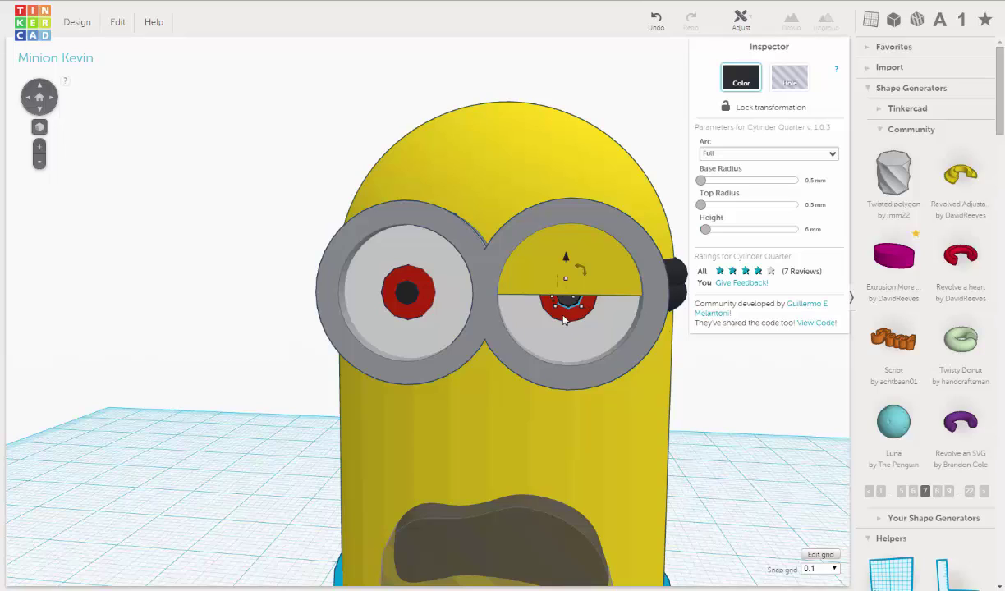
left_click(564, 320, "shift")
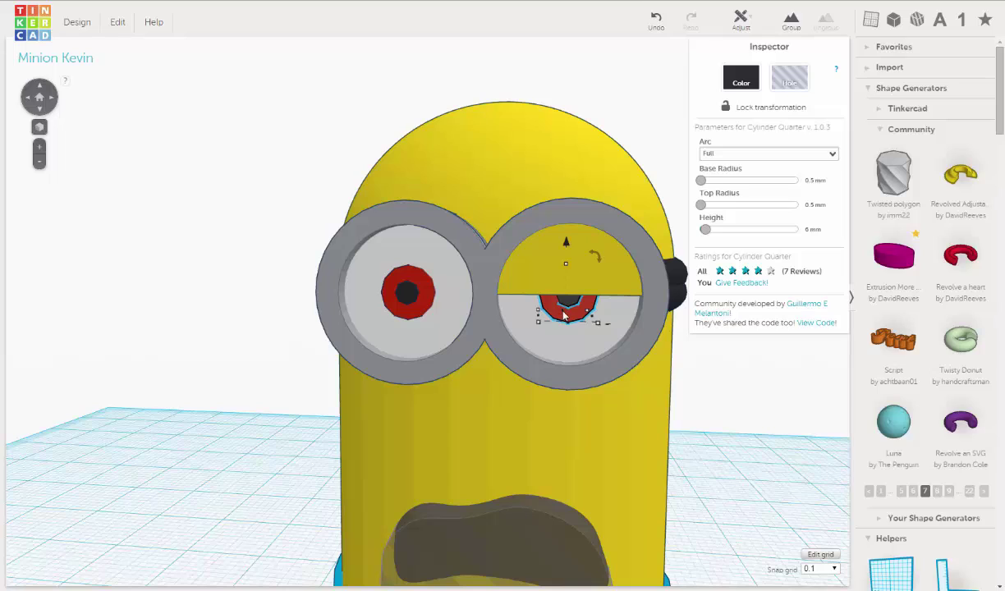
left_click(835, 569)
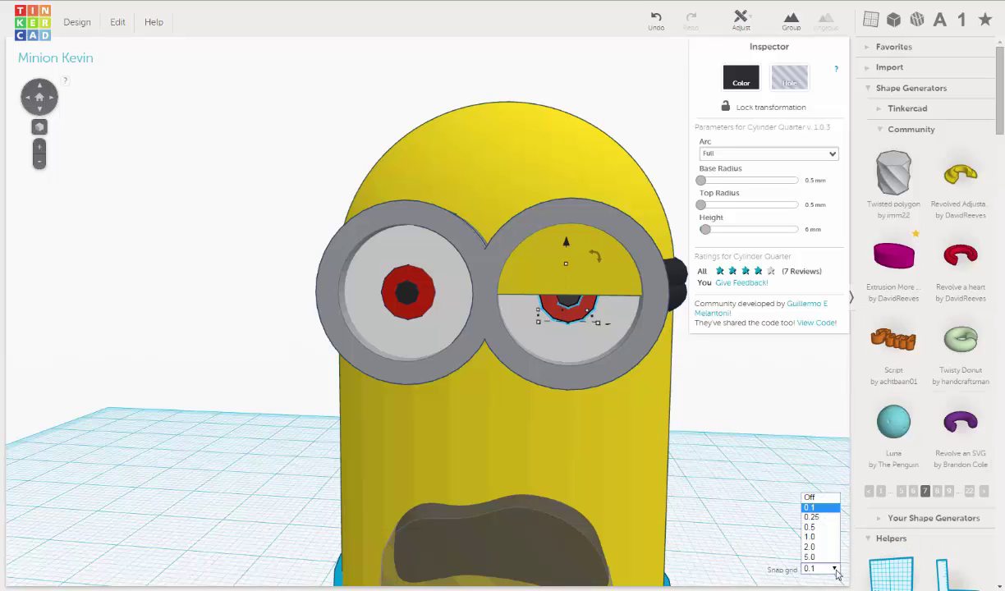
left_click(817, 529)
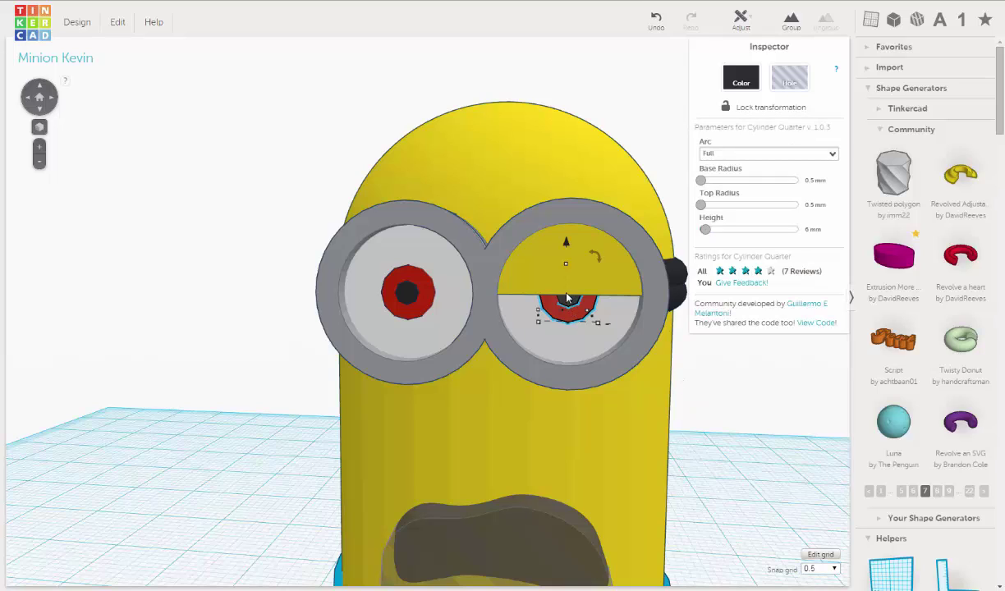
key("Left")
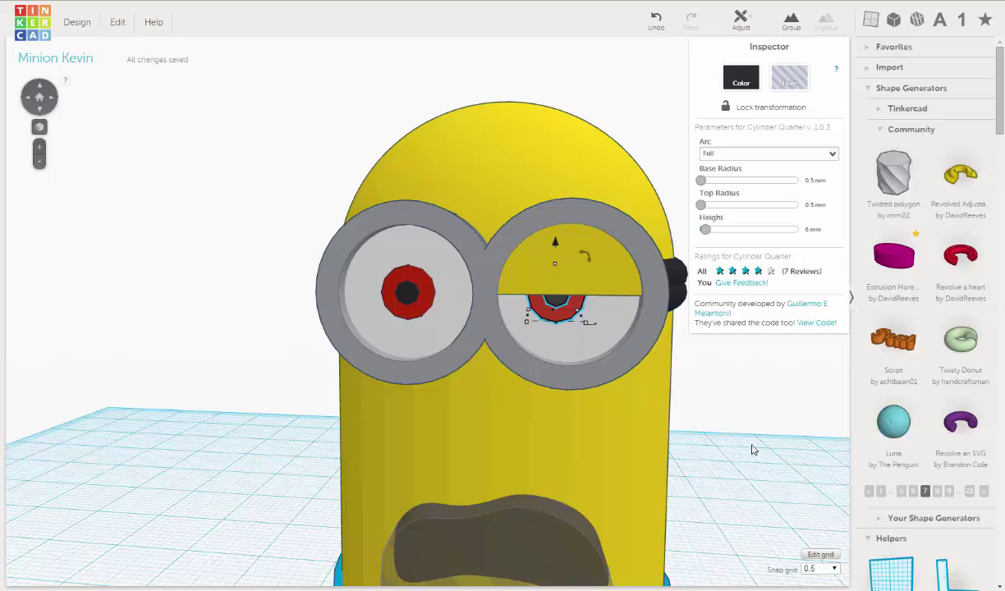
left_click(752, 447)
Ungroup the parts of the minion's right eye.
scroll(657, 398, "down", 5)
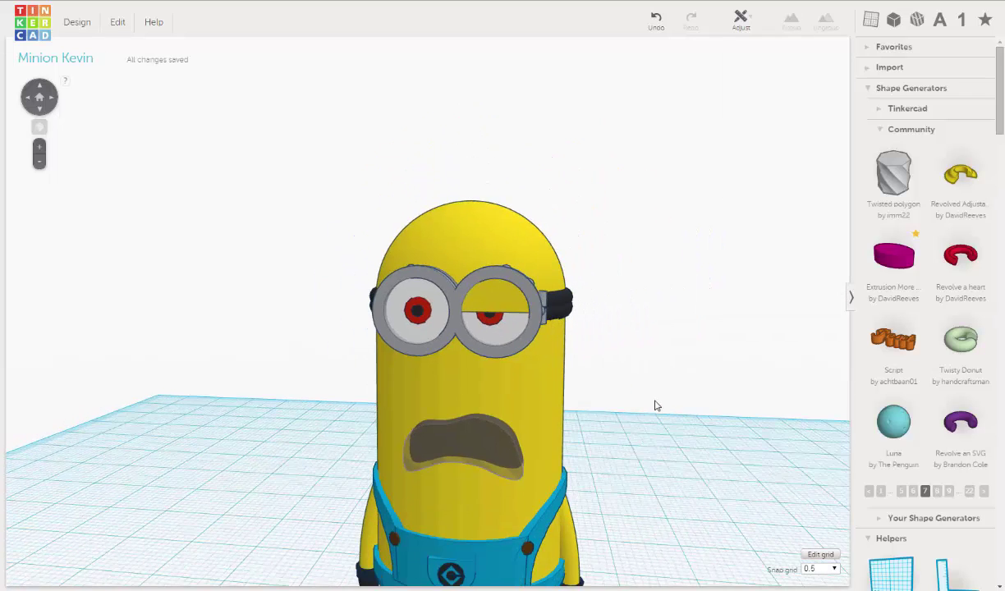
mouse_move(658, 399)
right_mouse_down()
mouse_move(647, 397)
mouse_move(654, 405)
right_mouse_up()
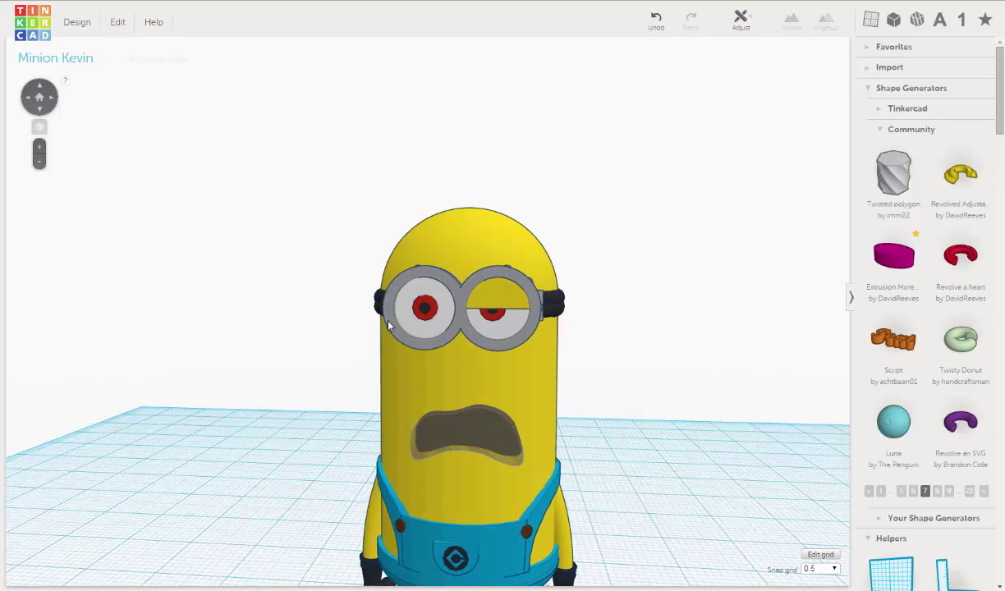
scroll(466, 316, "up", 3)
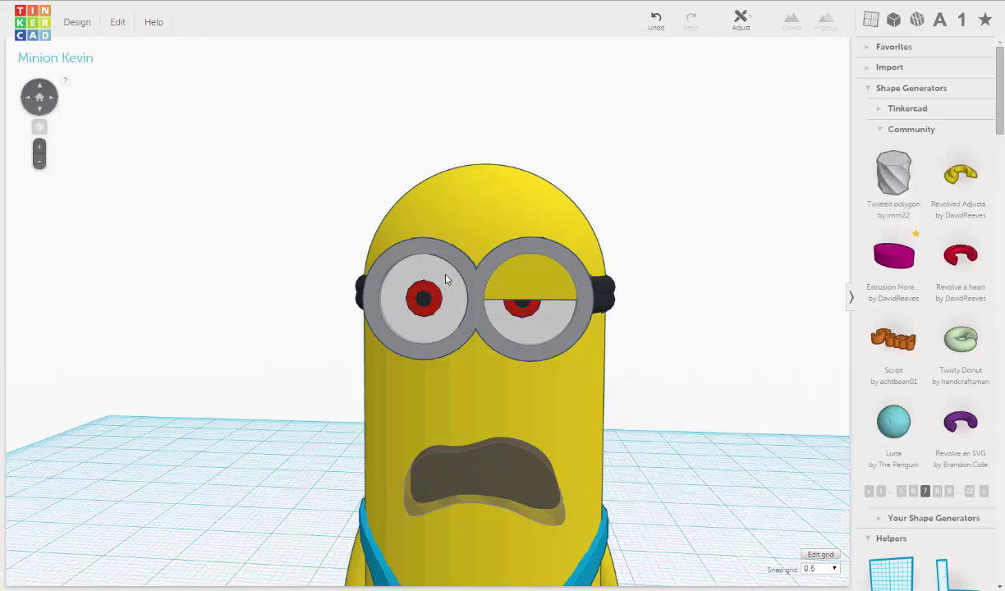
left_click(446, 279)
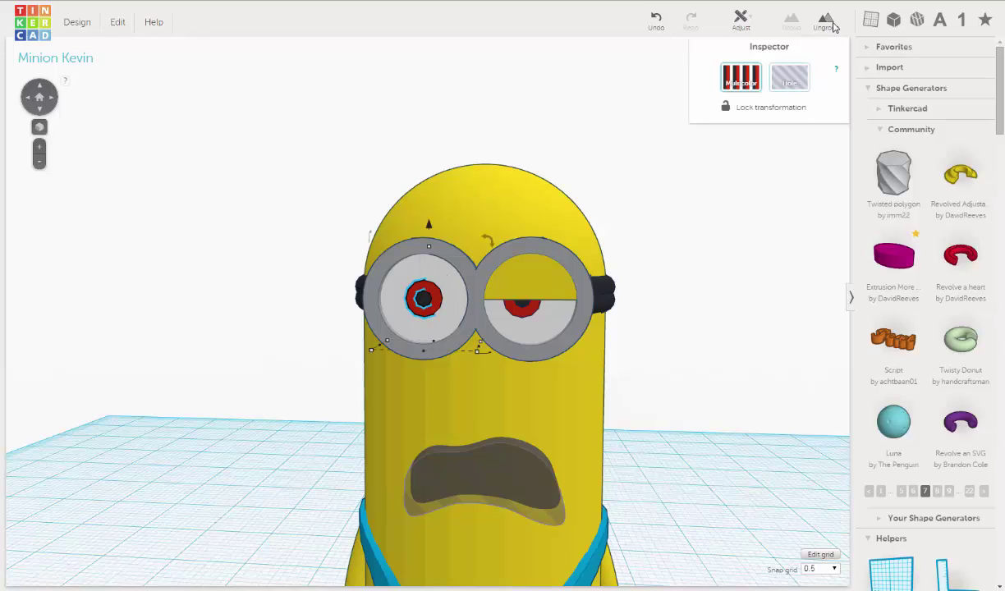
left_click(746, 236)
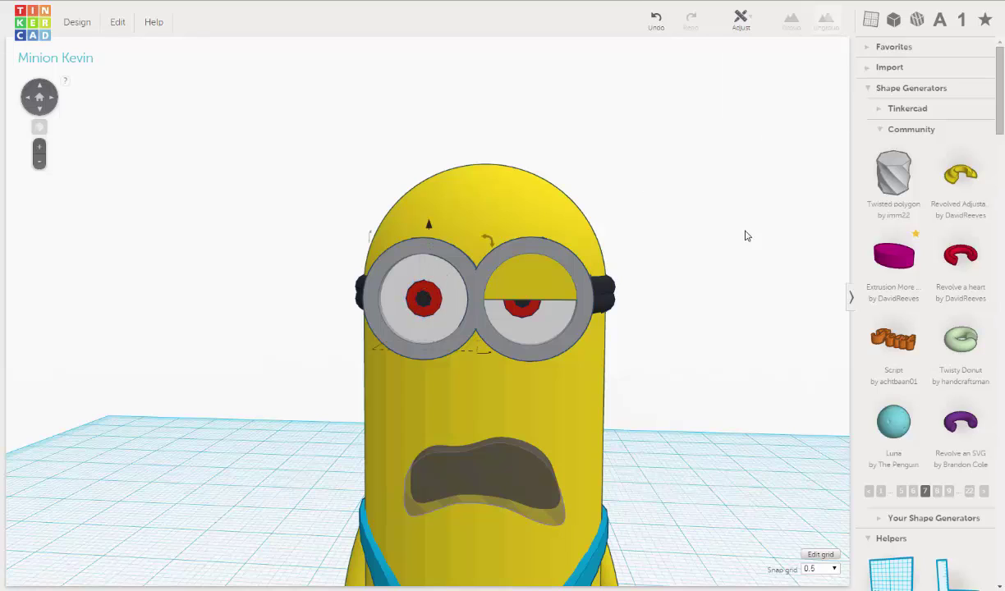
Duplicate the white cylinder of the minion's right eye.
left_click(433, 276)
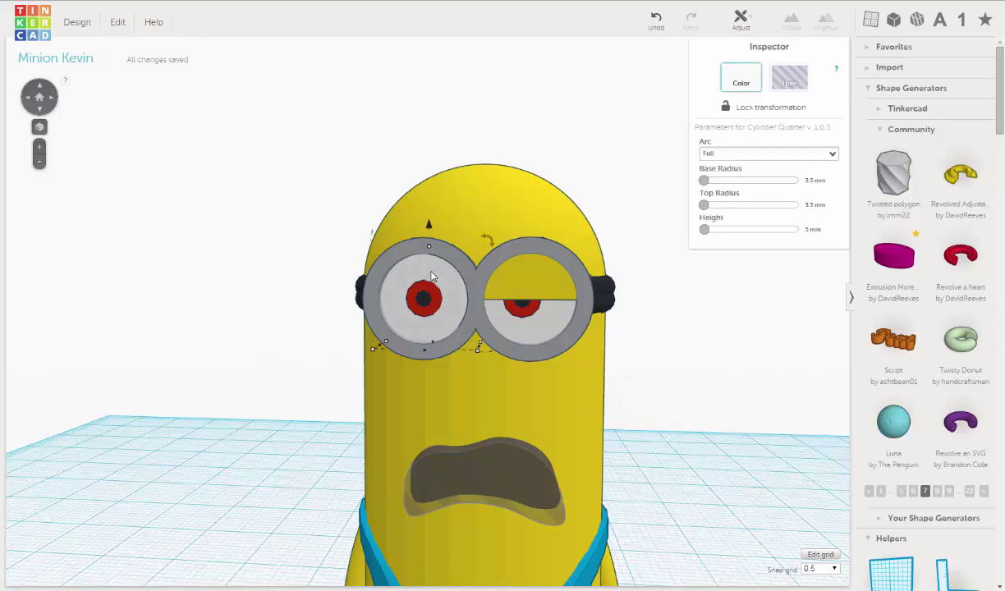
left_click(118, 23)
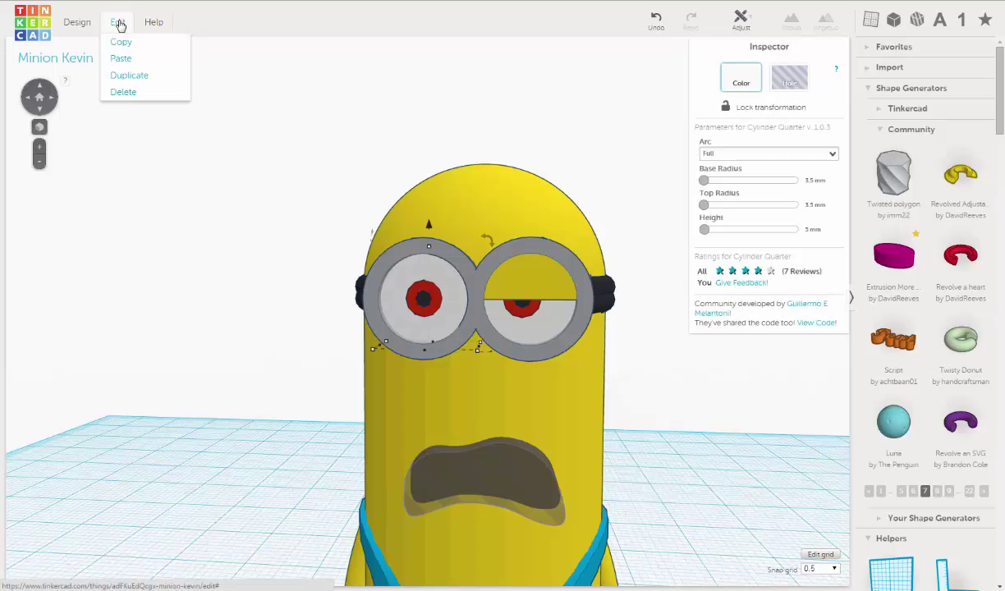
left_click(144, 77)
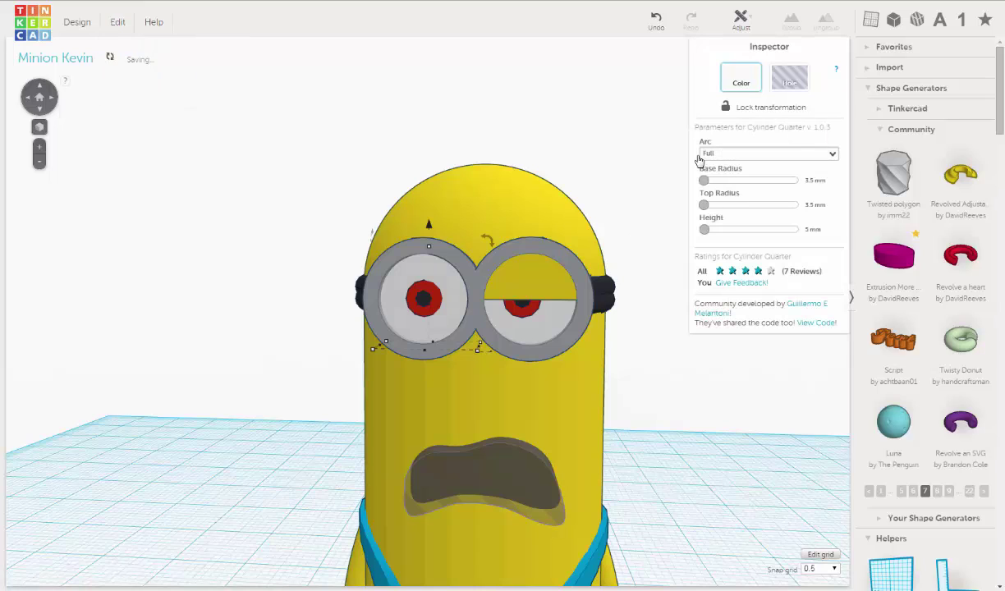
left_click_drag(490, 240, 494, 255)
left_click_drag(490, 308, 376, 354)
Change the duplicated cylinder's arc to Half and color it yellow.
left_click(723, 158)
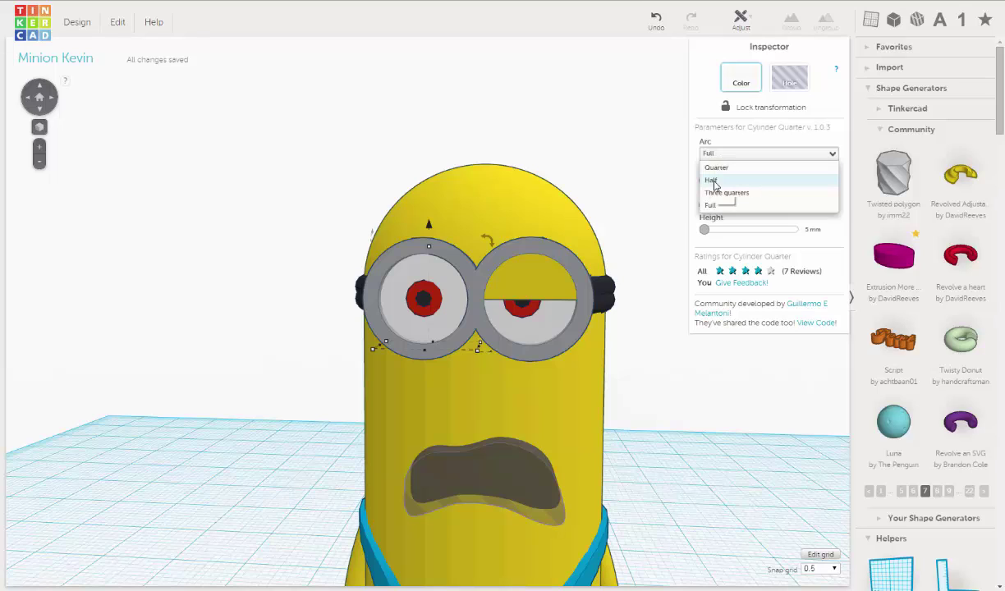
left_click(708, 182)
left_click(741, 80)
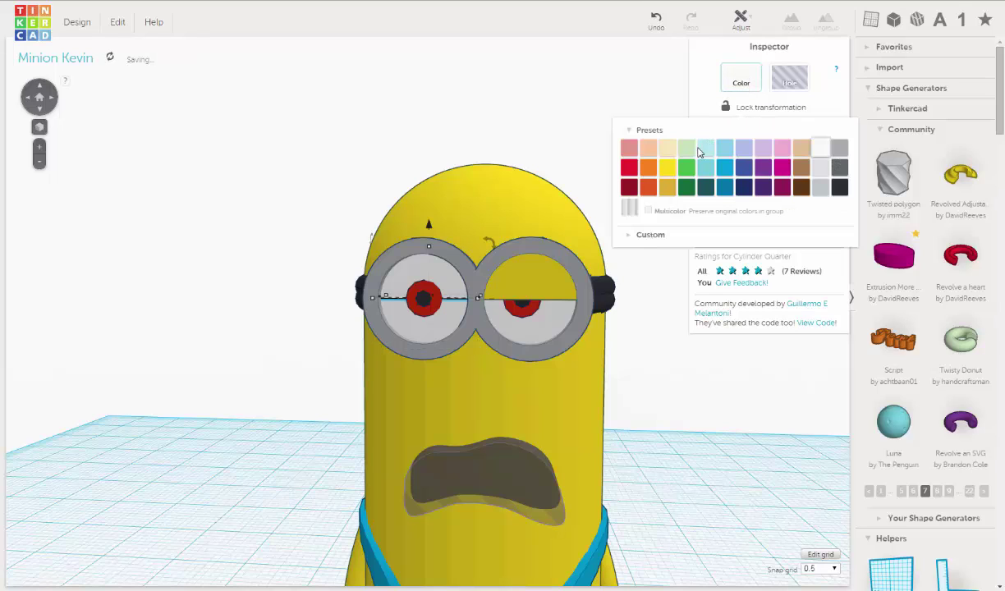
left_click(667, 167)
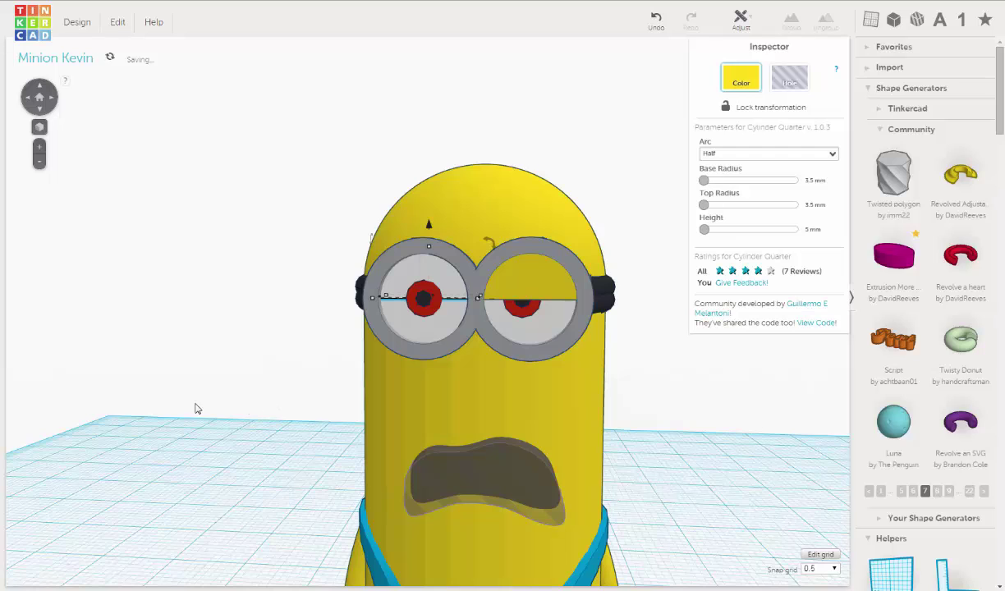
Set the snap grid to 0.25 and move the right eye's yellow half cylinder two snap steps forward.
right_click_drag(182, 399, 243, 427)
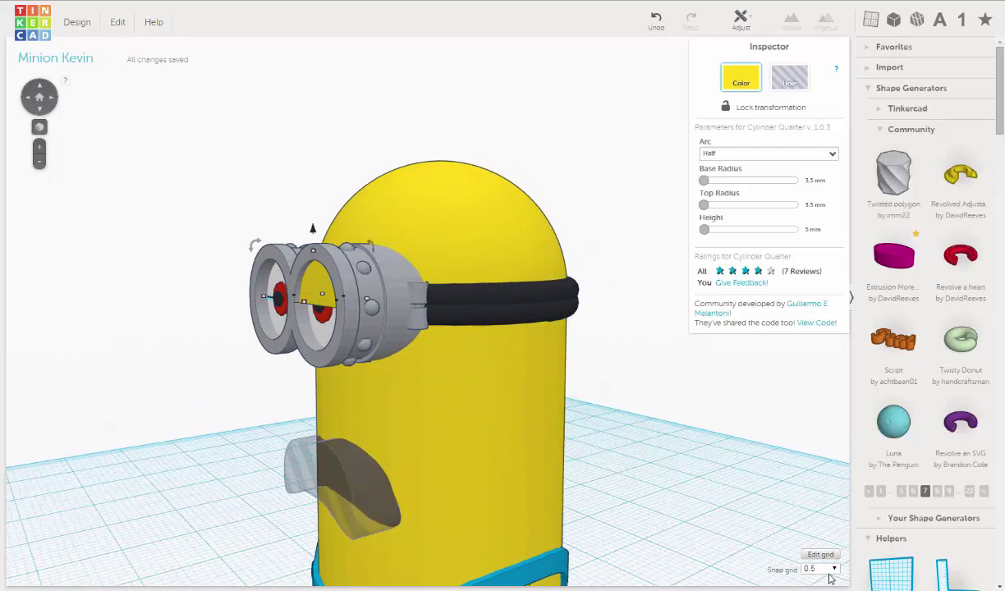
left_click(835, 569)
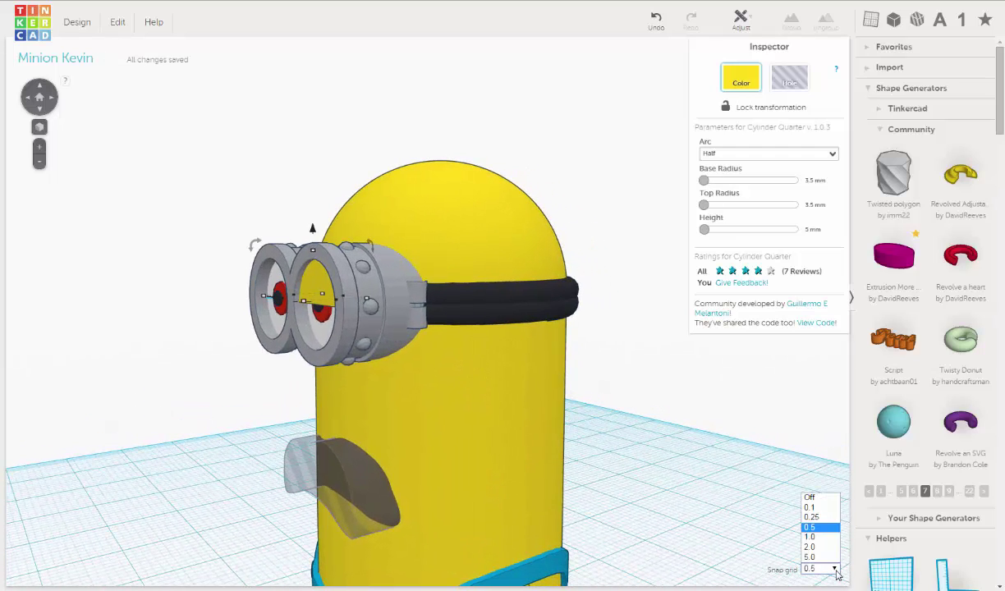
key("Return")
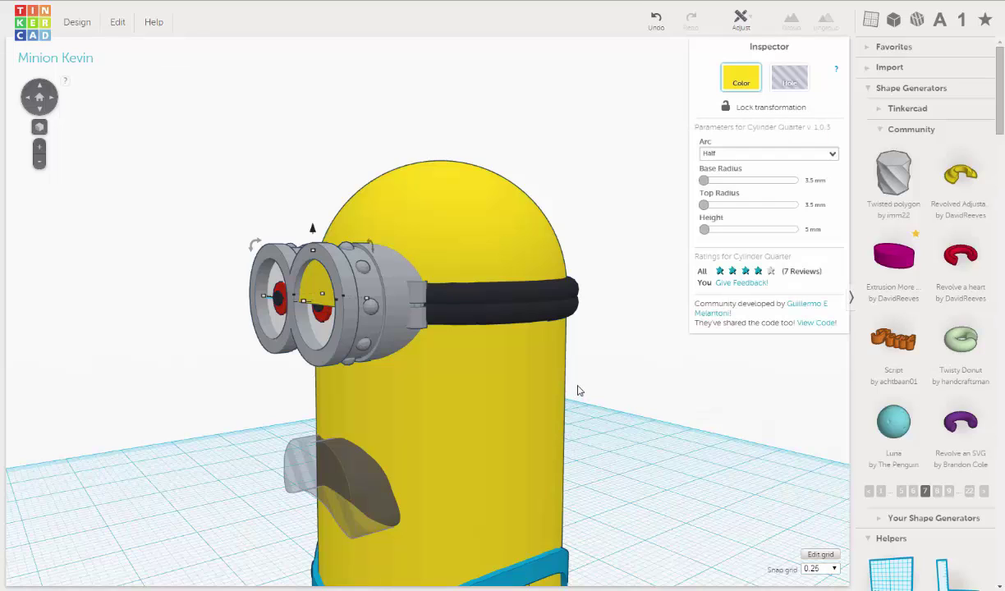
key("Left")
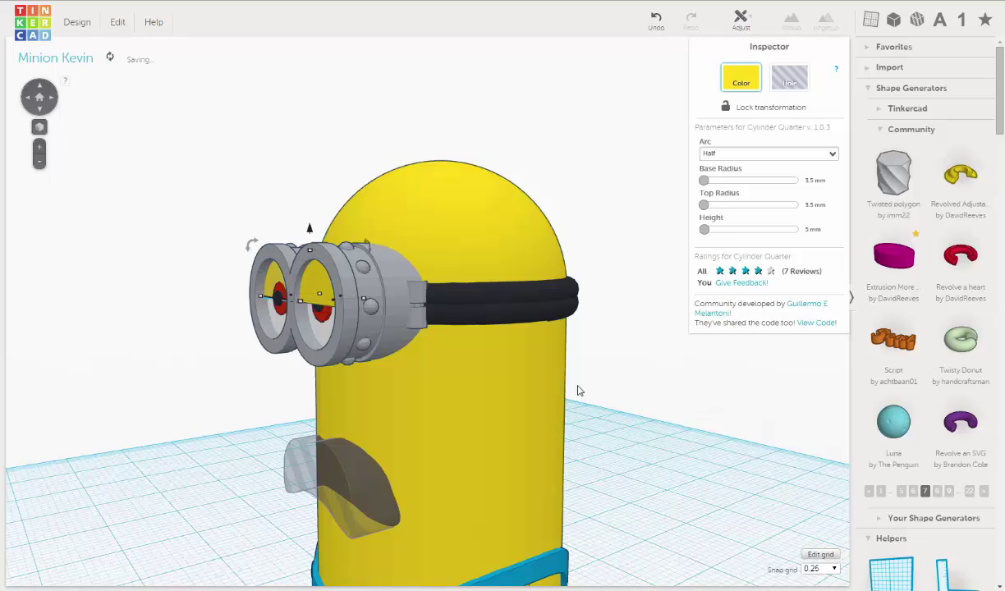
key("Left")
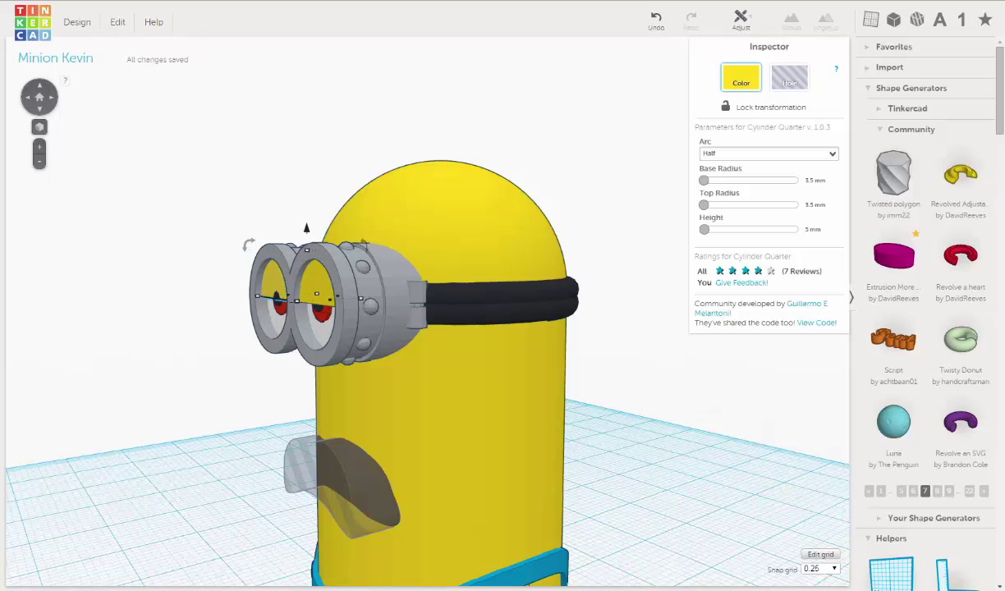
Set the snap grid to 0.1 and nudge the yellow half cylinder one snap step forward to cover the right pupil's upper half.
left_click(837, 570)
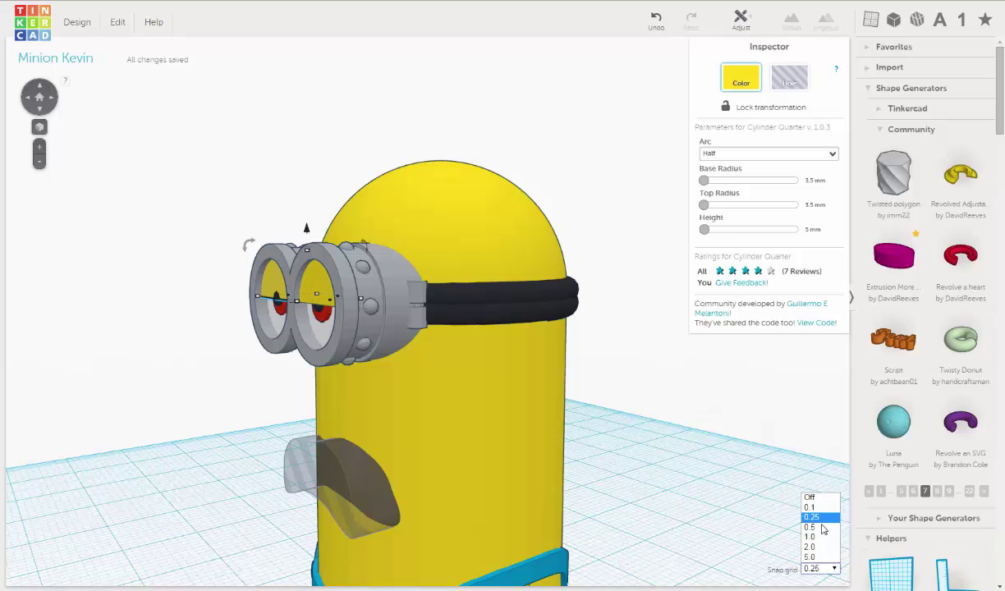
left_click(792, 486)
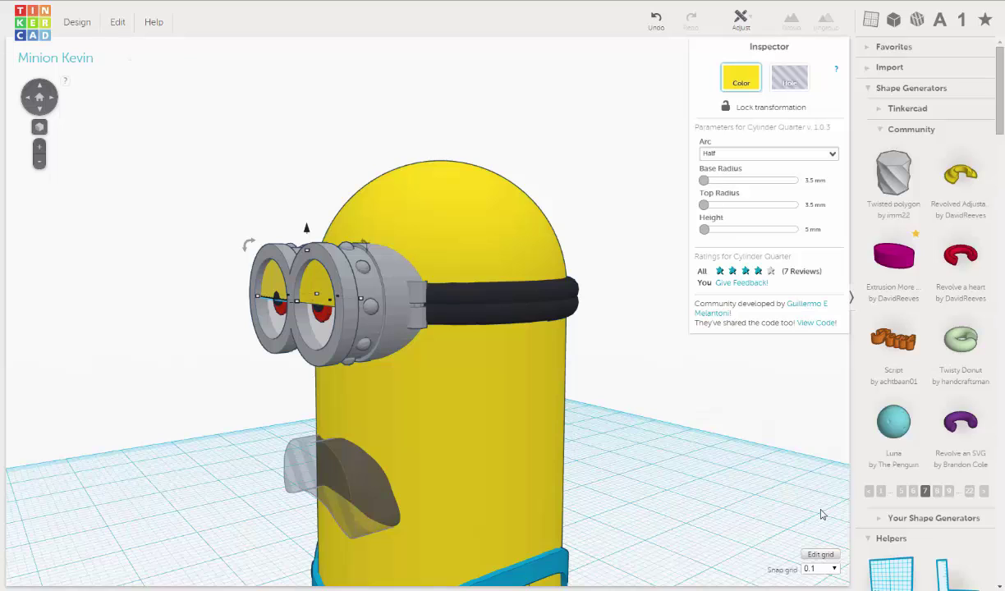
key("Left")
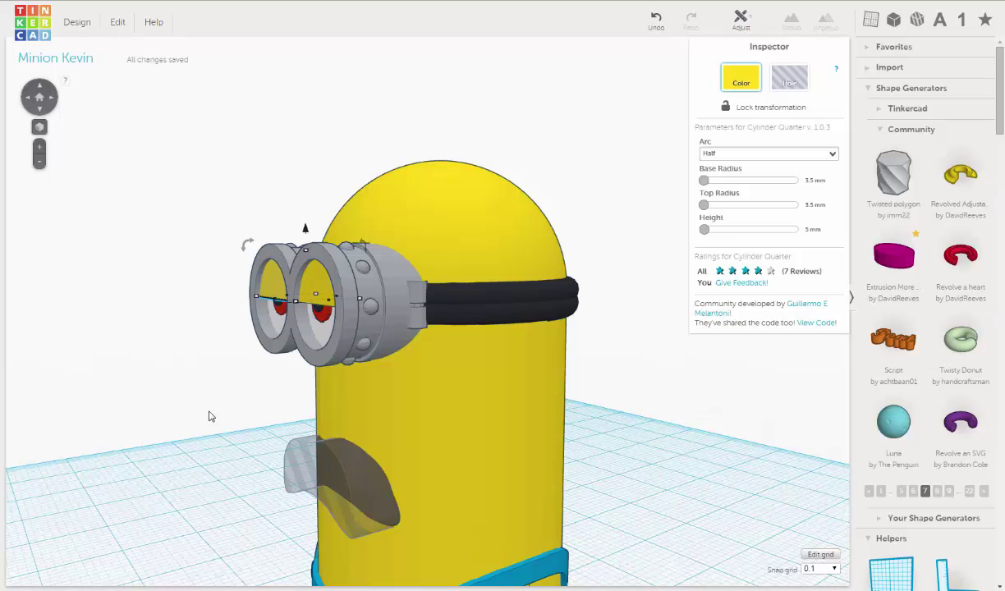
left_click(211, 414)
Set the snap grid to 0.5 and shift the right eye's pupil and red iris together one snap step toward the other eye.
right_click_drag(219, 414, 445, 346)
scroll(445, 347, "up", 2)
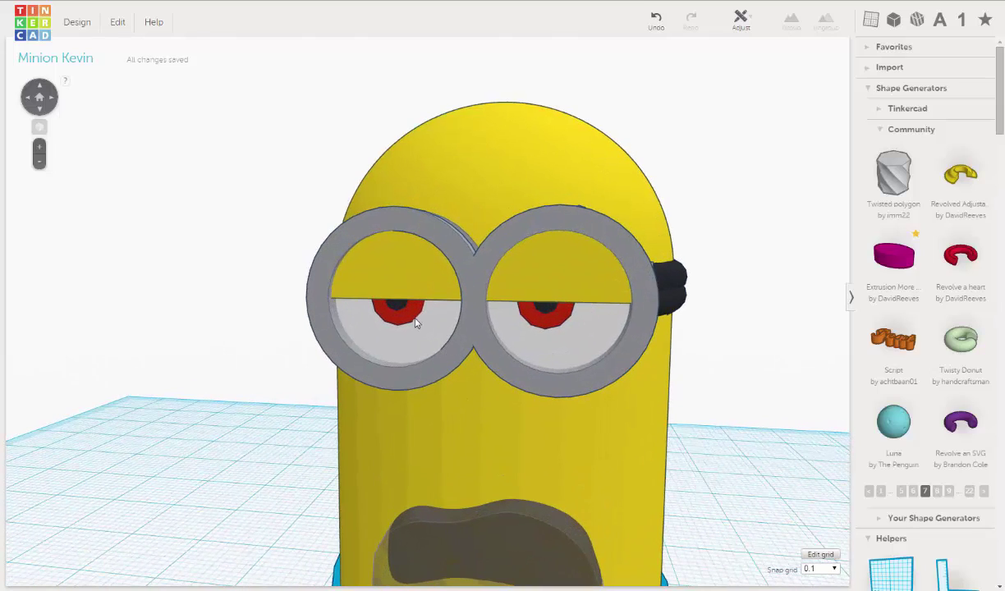
left_click(401, 309)
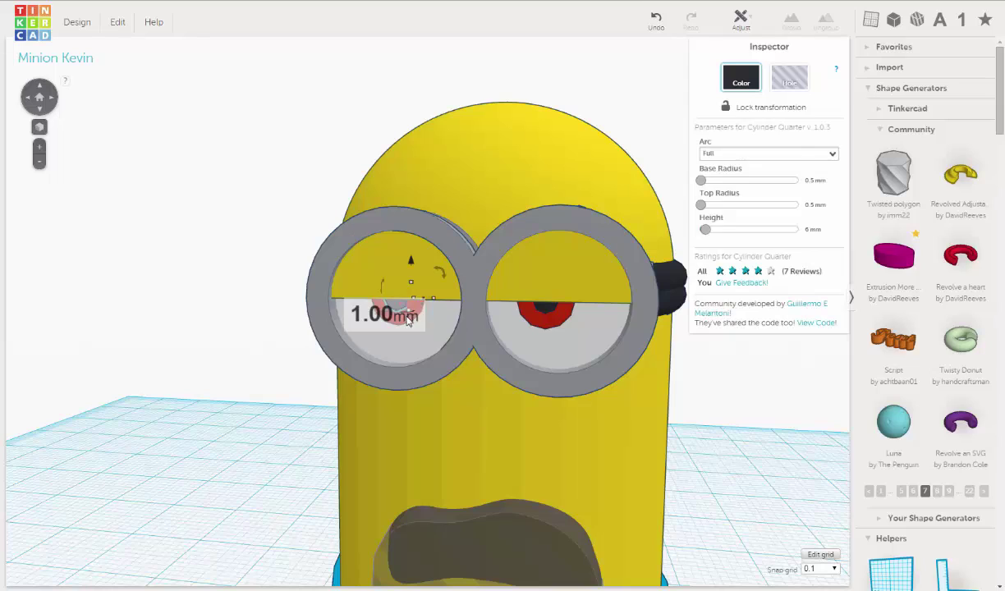
left_click(400, 324, "shift")
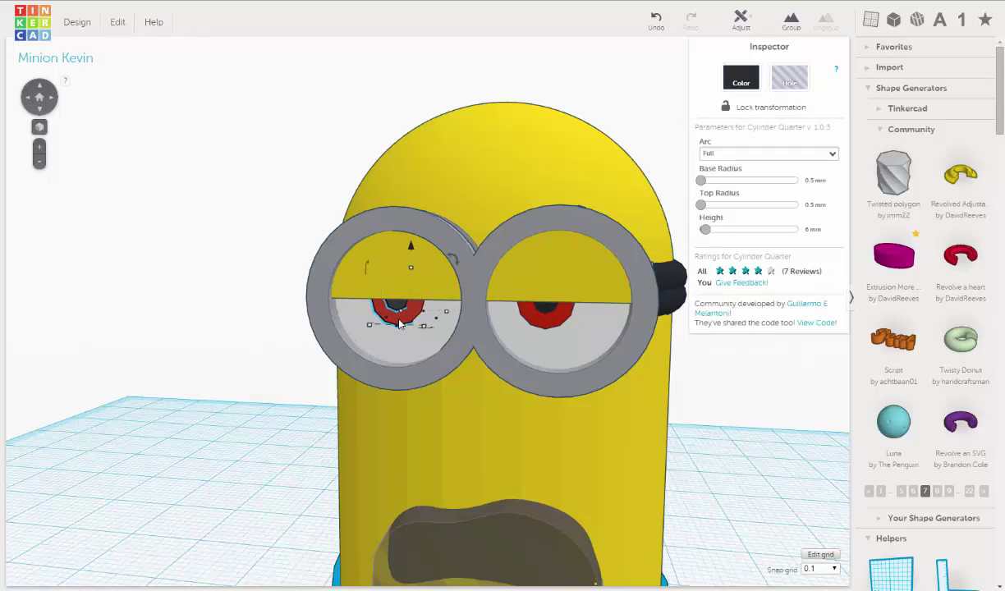
left_click(834, 570)
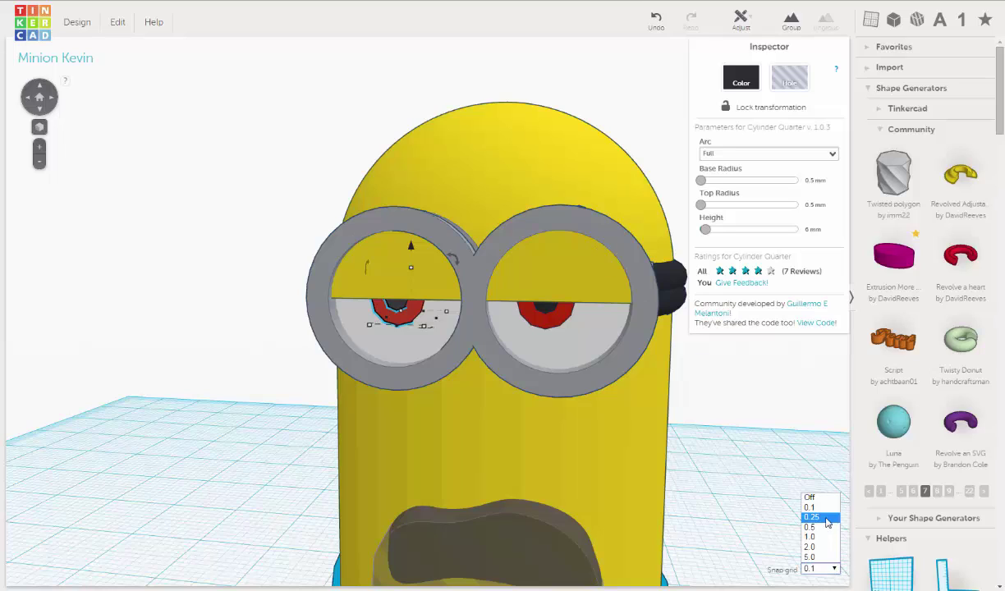
left_click(821, 526)
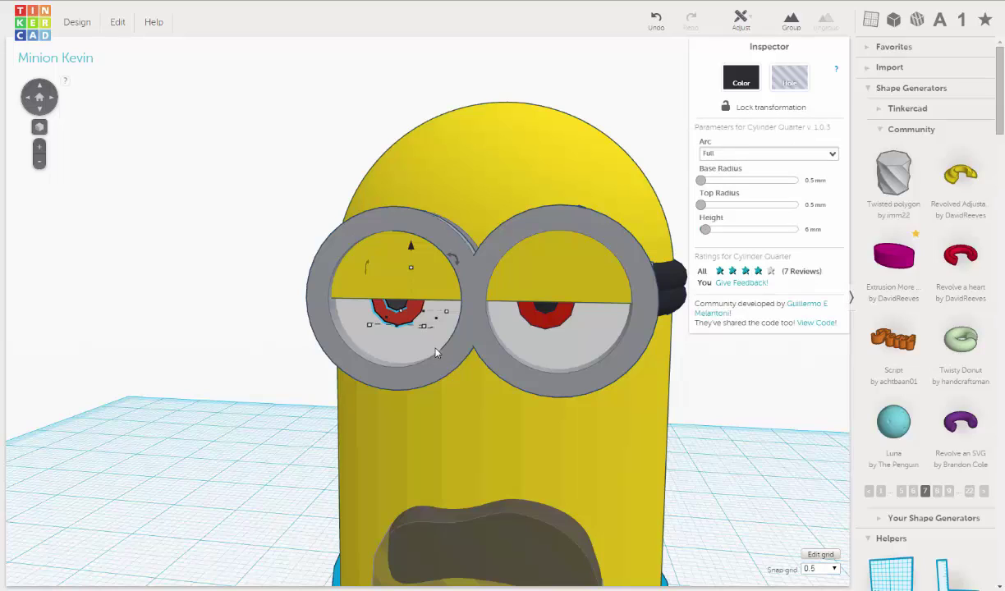
key("Right")
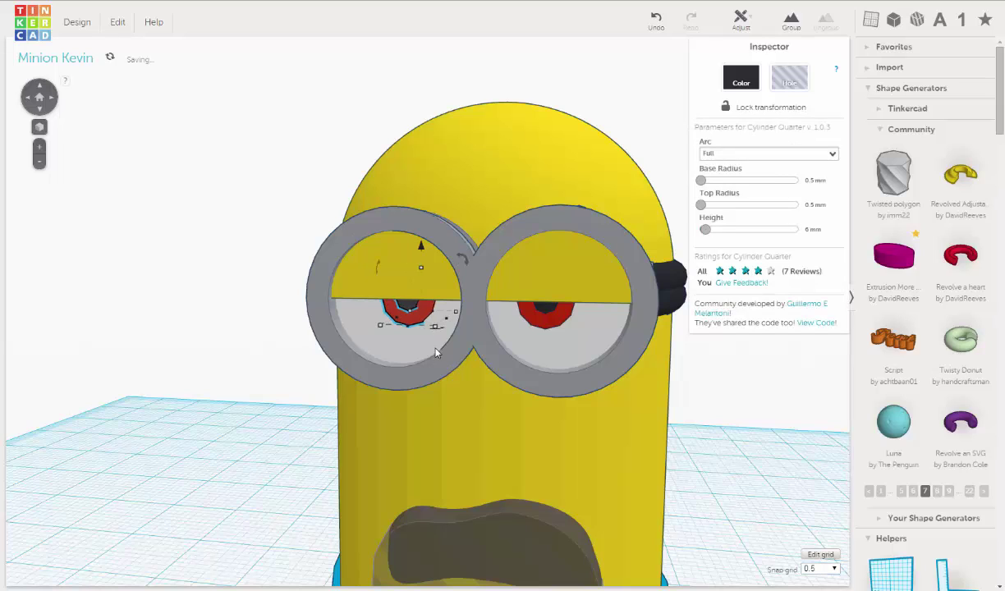
left_click(261, 389)
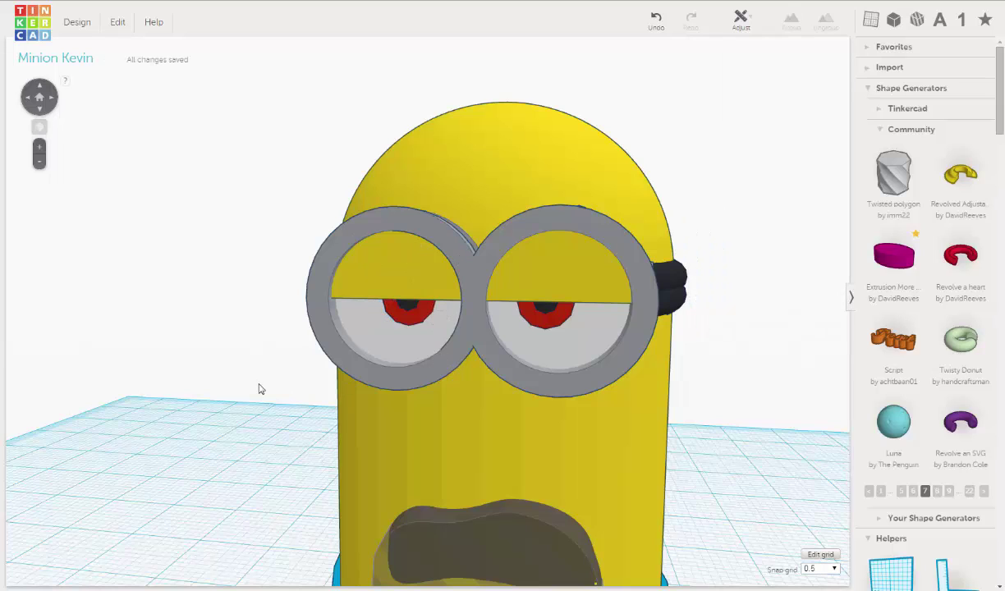
Examine the whole minion with its half-closed eyelids from the front and from an angle.
scroll(246, 385, "down", 3)
scroll(255, 384, "down", 2)
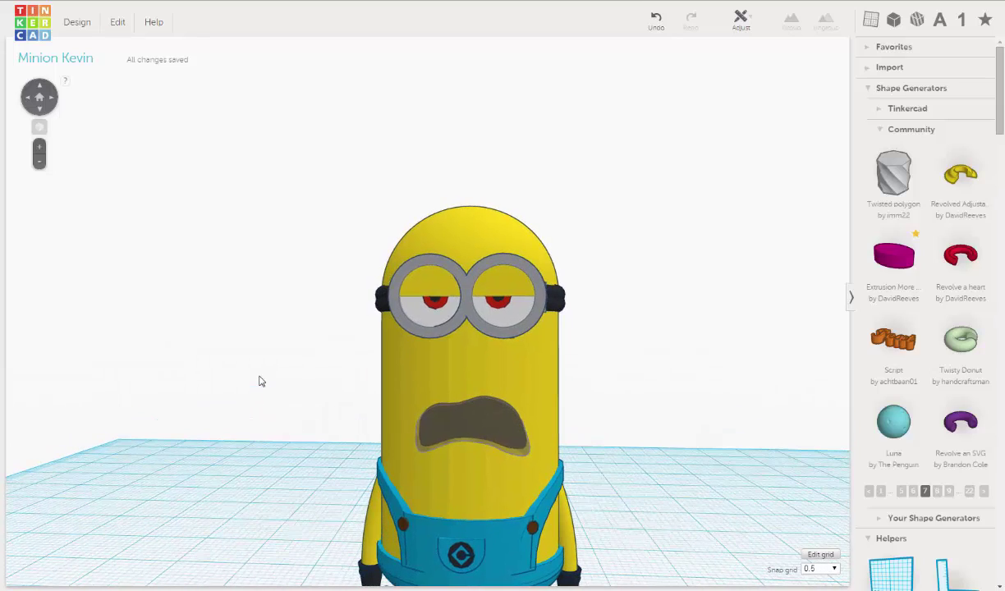
scroll(259, 381, "down", 3)
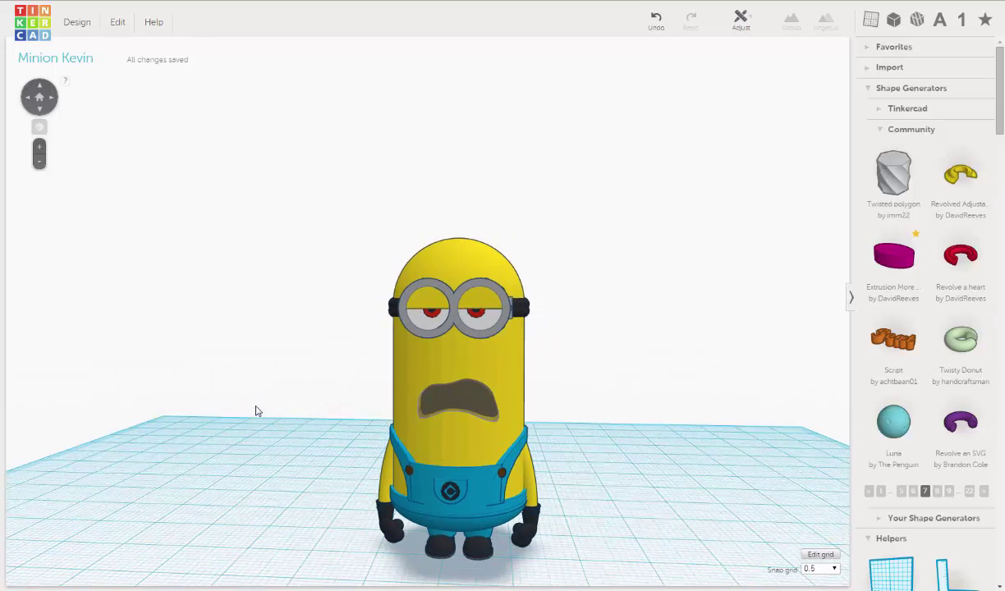
right_click_drag(265, 417, 243, 415)
scroll(248, 410, "up", 4)
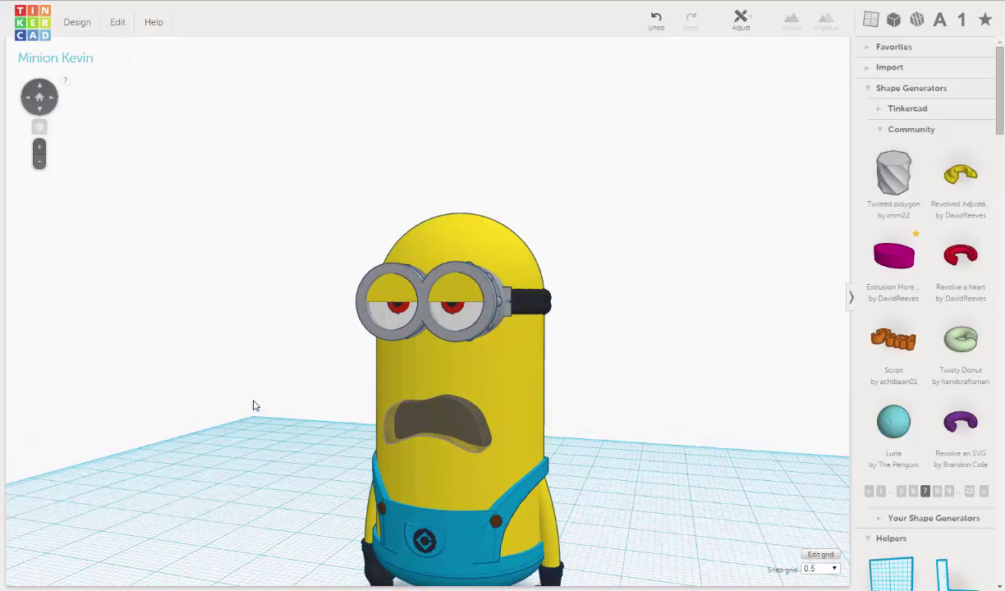
scroll(271, 349, "down", 3)
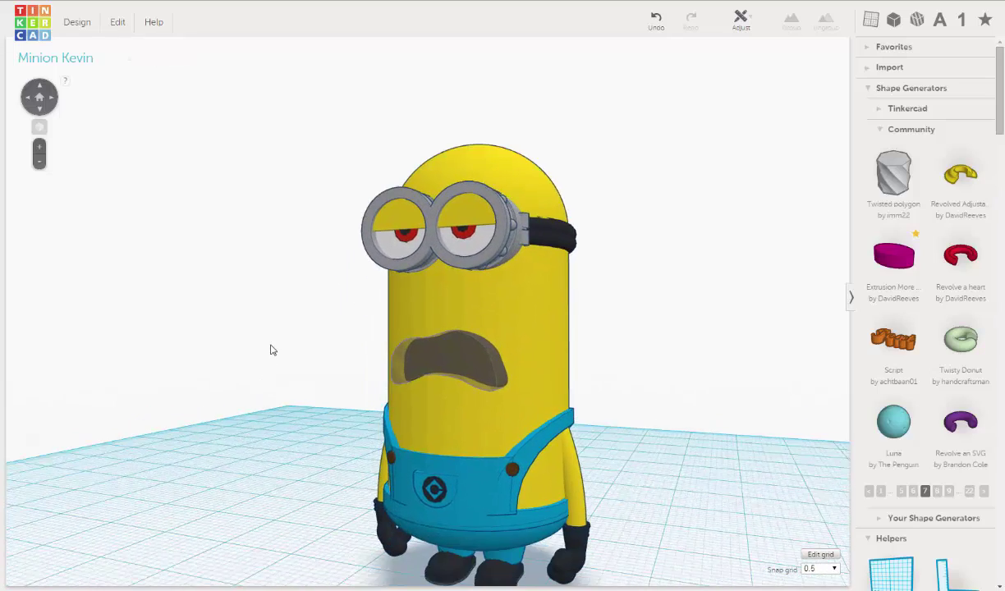
right_click_drag(359, 362, 272, 357)
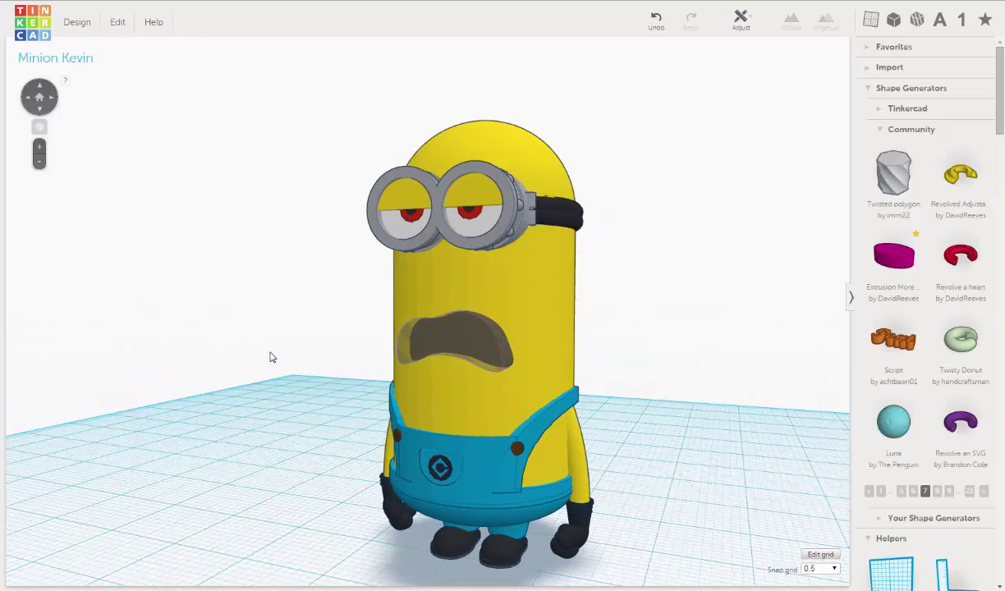
scroll(272, 357, "down", 2)
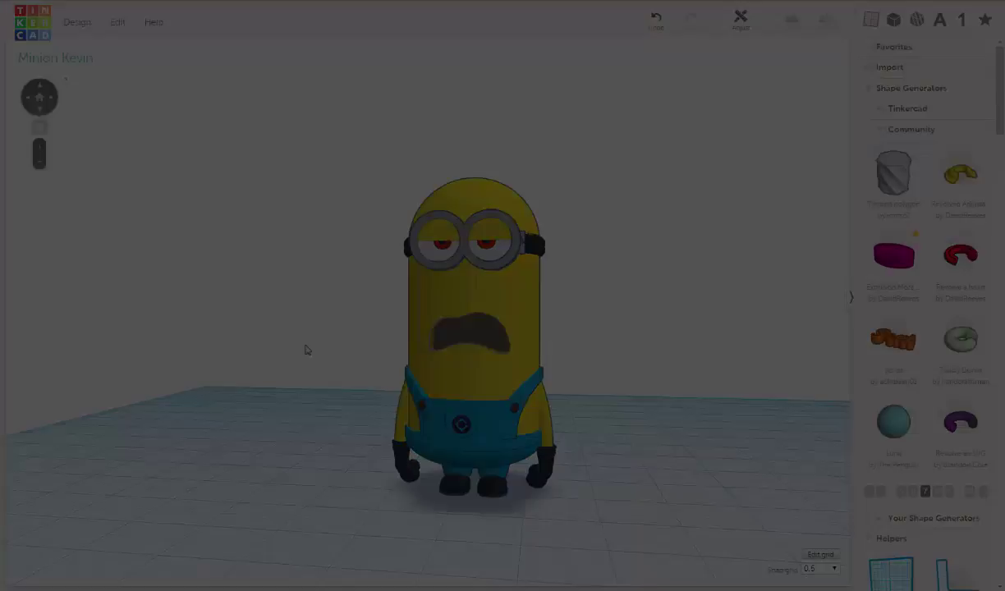